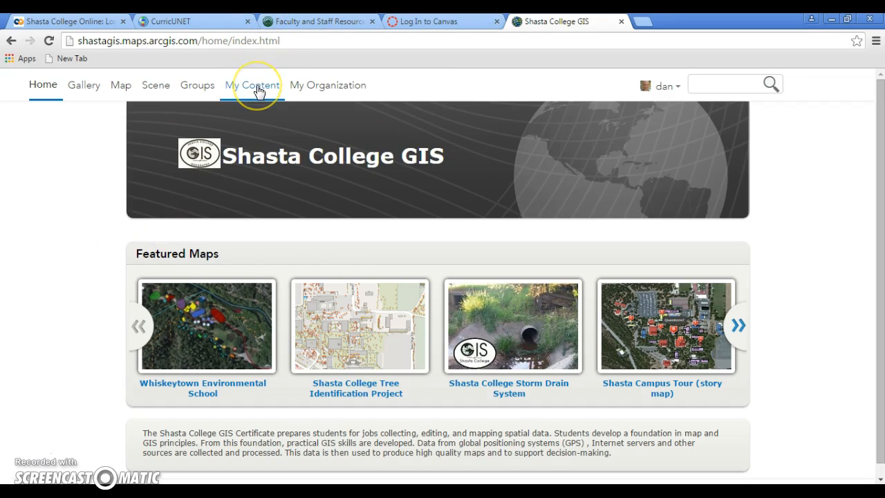
# Open the organization's gallery and browse its featured content sorted by Most Recent.
pyautogui.click(92, 93)
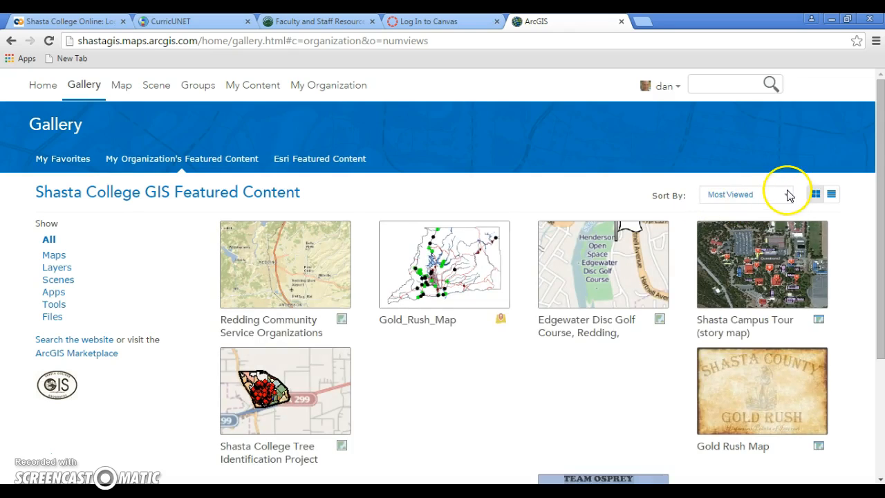
pyautogui.click(785, 195)
pyautogui.click(759, 208)
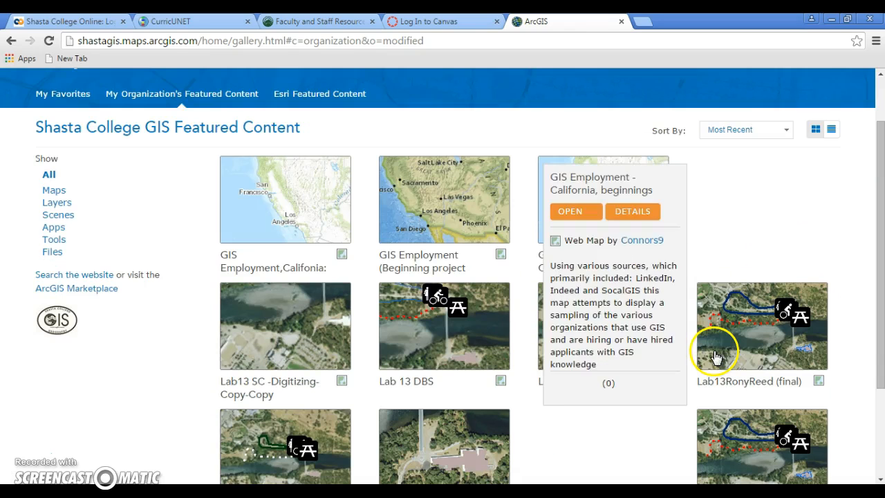
pyautogui.scroll(-1, 730, 312)
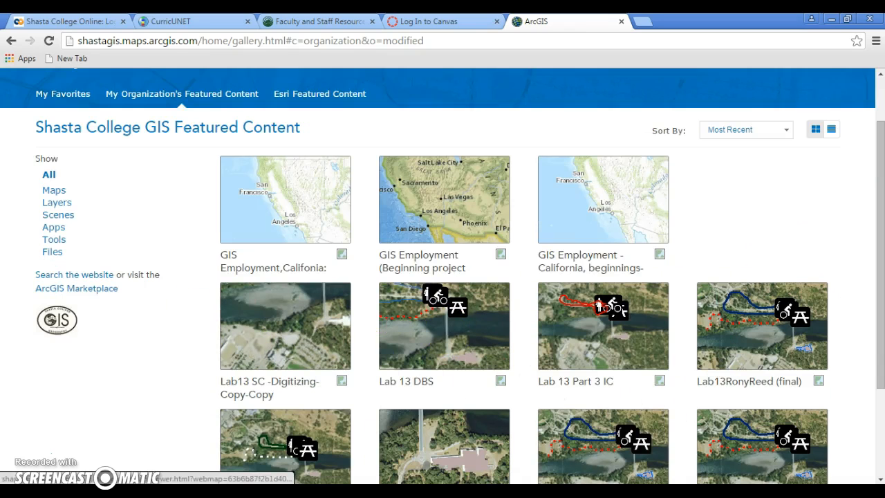
pyautogui.scroll(1, 313, 346)
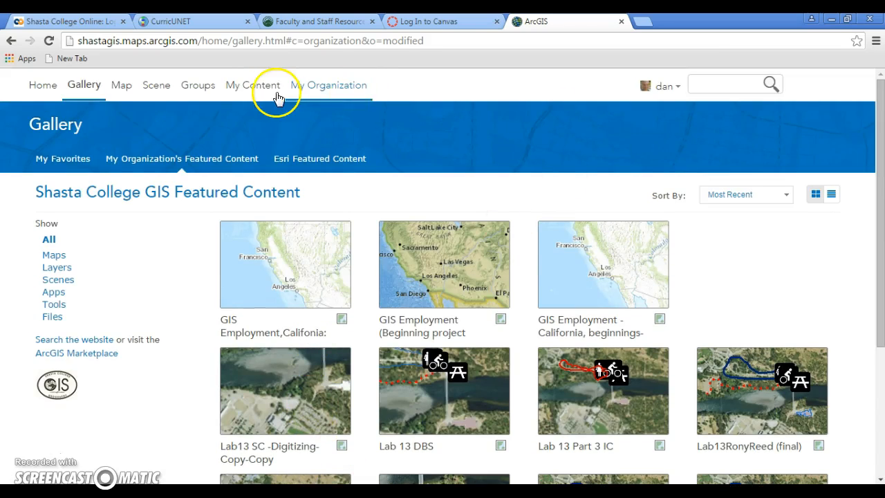
# Open the map viewer and zoom the map to the Redding and Shasta Lake area of northern California.
pyautogui.click(121, 89)
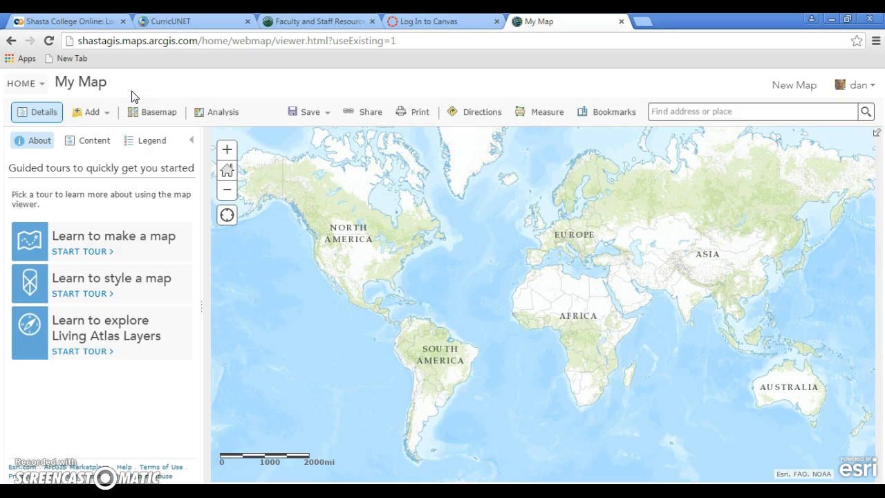
pyautogui.click(434, 261)
pyautogui.doubleClick(345, 241)
pyautogui.doubleClick(504, 294)
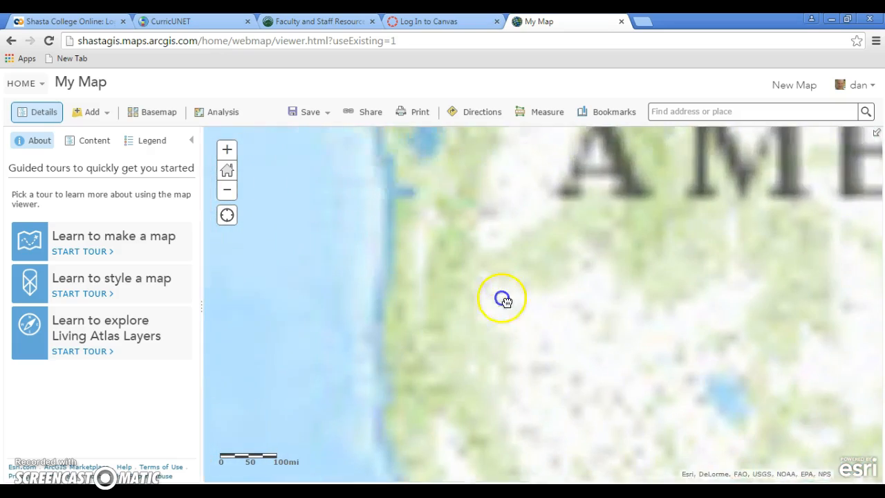
pyautogui.doubleClick(495, 290)
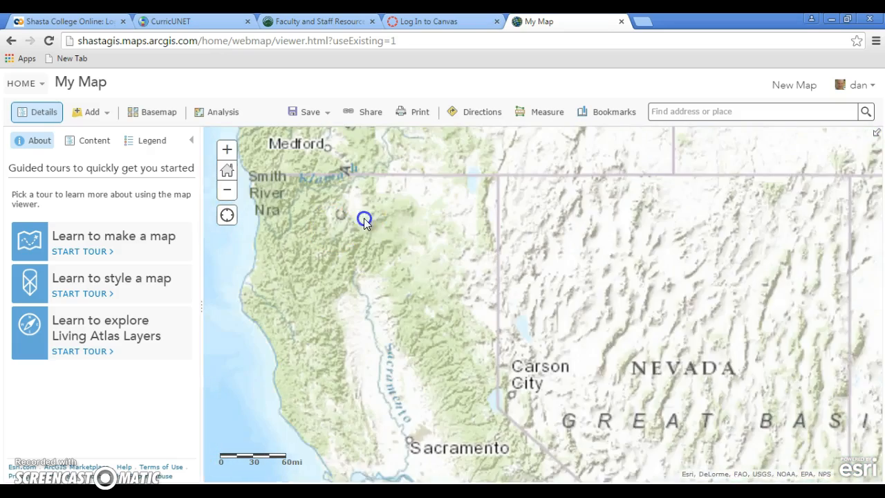
pyautogui.moveTo(363, 217); pyautogui.dragTo(470, 217)
pyautogui.doubleClick(469, 218)
pyautogui.moveTo(464, 267); pyautogui.dragTo(447, 224)
pyautogui.doubleClick(582, 268)
pyautogui.doubleClick(559, 269)
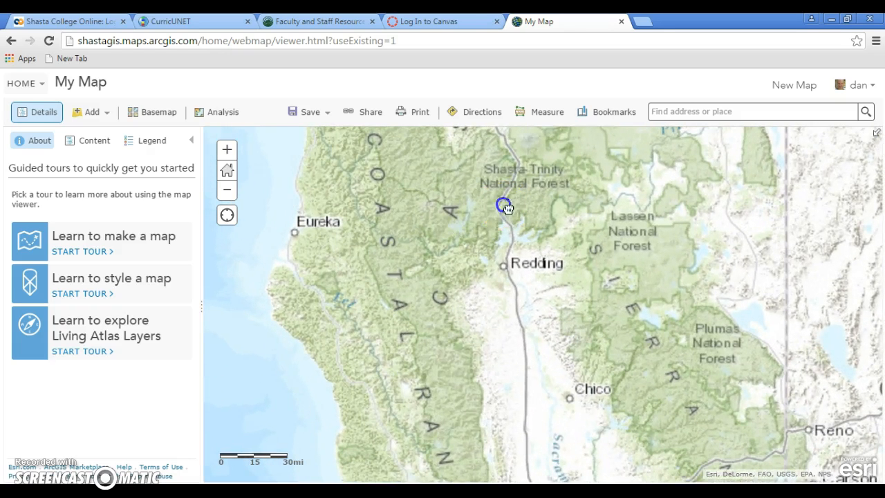
pyautogui.moveTo(507, 209); pyautogui.dragTo(468, 309)
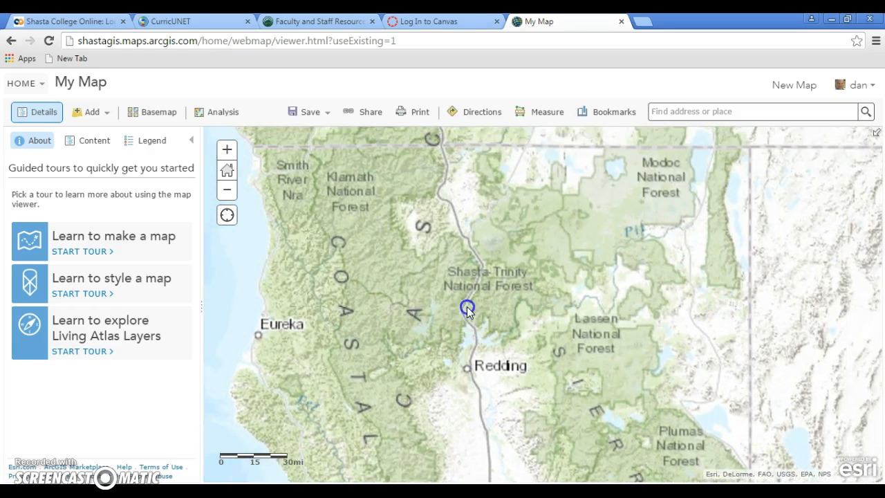
pyautogui.doubleClick(468, 309)
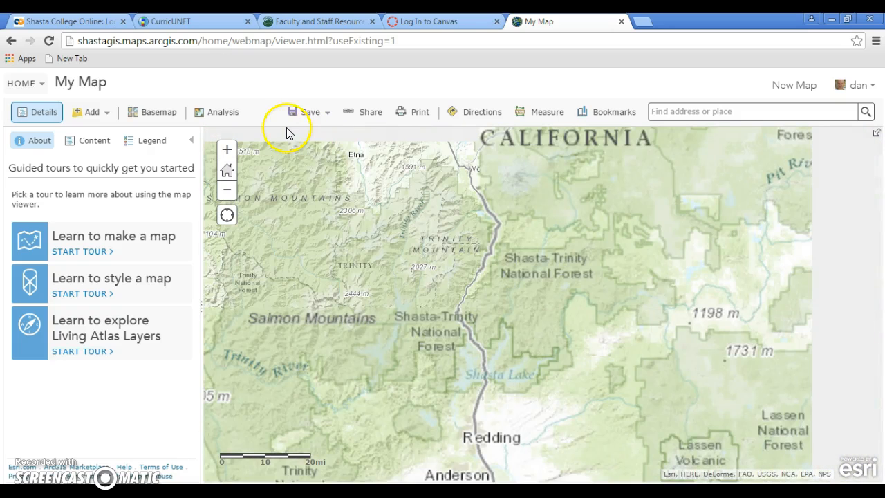
pyautogui.moveTo(446, 296); pyautogui.dragTo(595, 334)
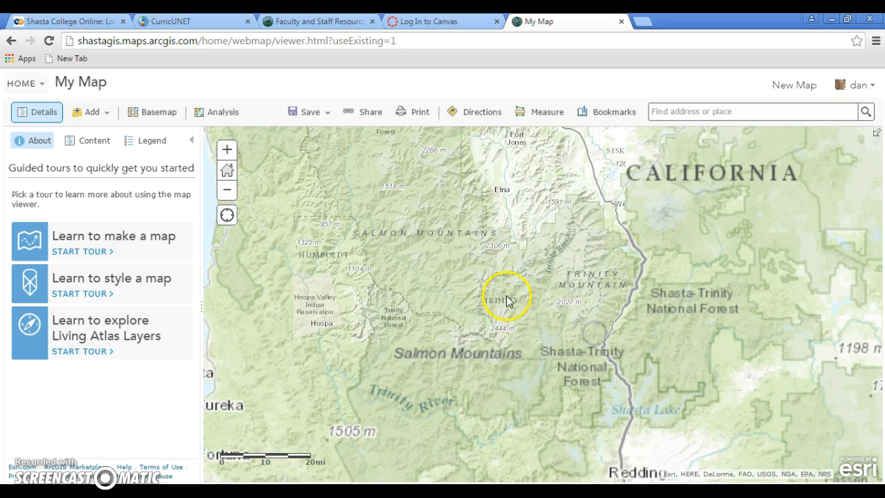
pyautogui.moveTo(652, 336); pyautogui.dragTo(505, 260)
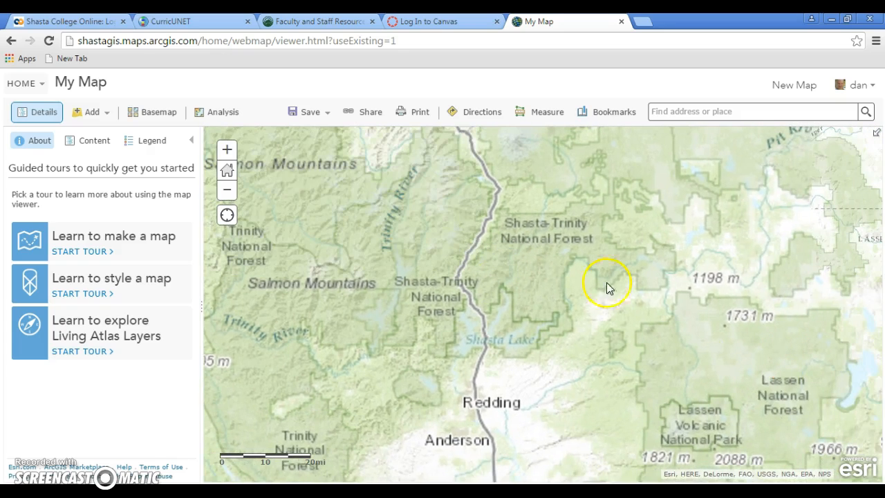
pyautogui.scroll(1, 435, 287)
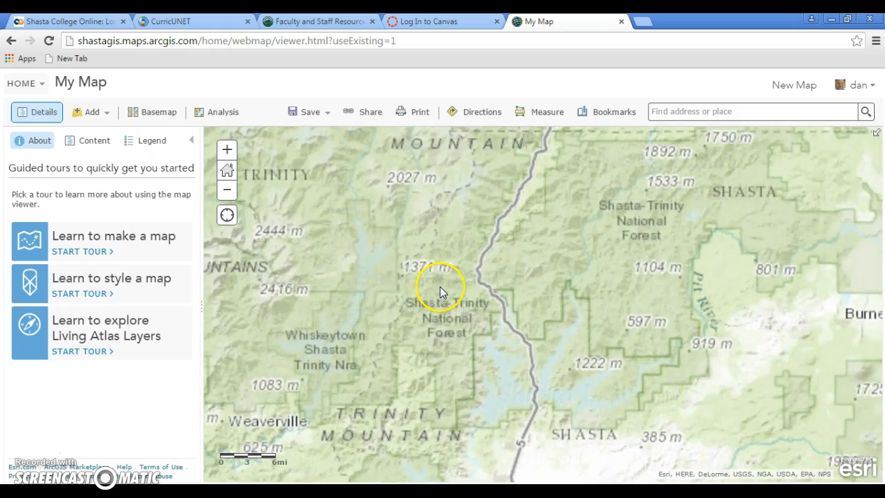
pyautogui.doubleClick(381, 307)
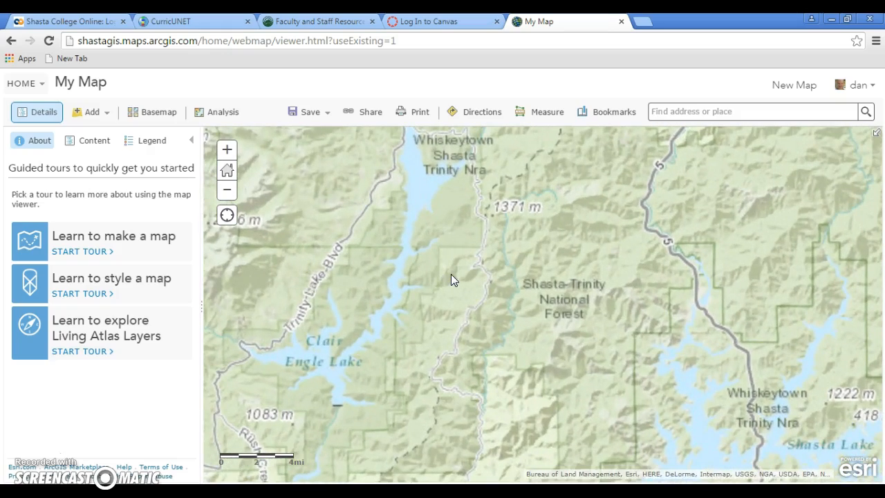
pyautogui.scroll(-1, 490, 313)
pyautogui.moveTo(490, 313); pyautogui.dragTo(539, 275)
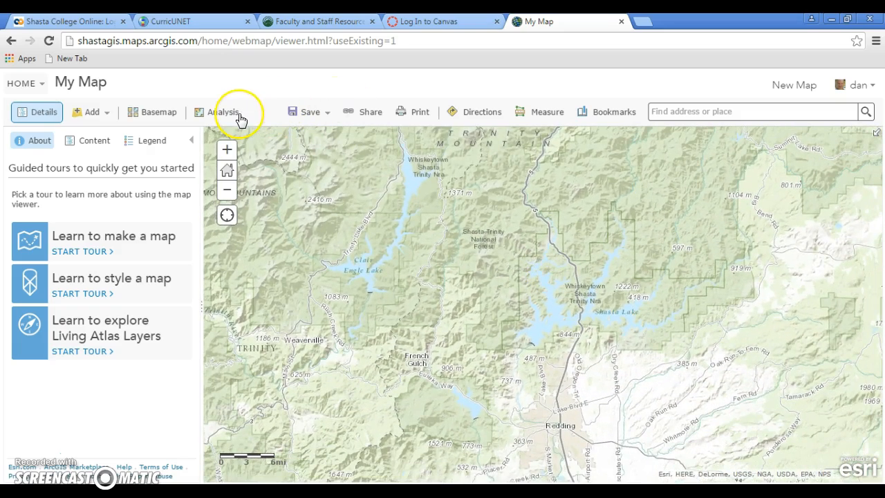
# Switch the map's basemap to OpenStreetMap.
pyautogui.click(147, 116)
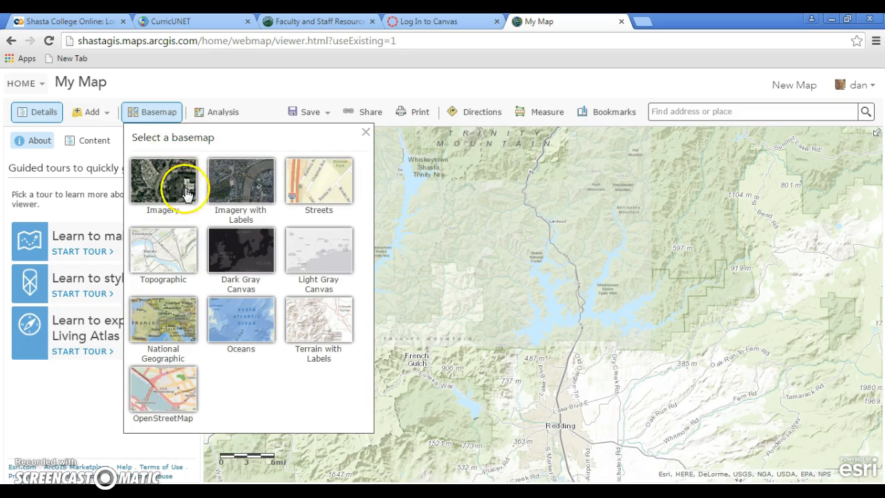
pyautogui.click(159, 387)
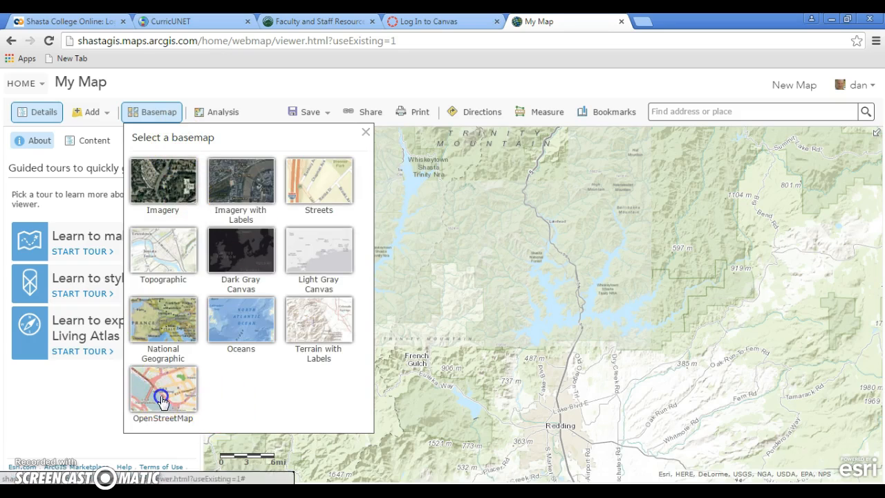
pyautogui.click(458, 347)
pyautogui.moveTo(461, 349); pyautogui.dragTo(518, 187)
pyautogui.scroll(1, 457, 285)
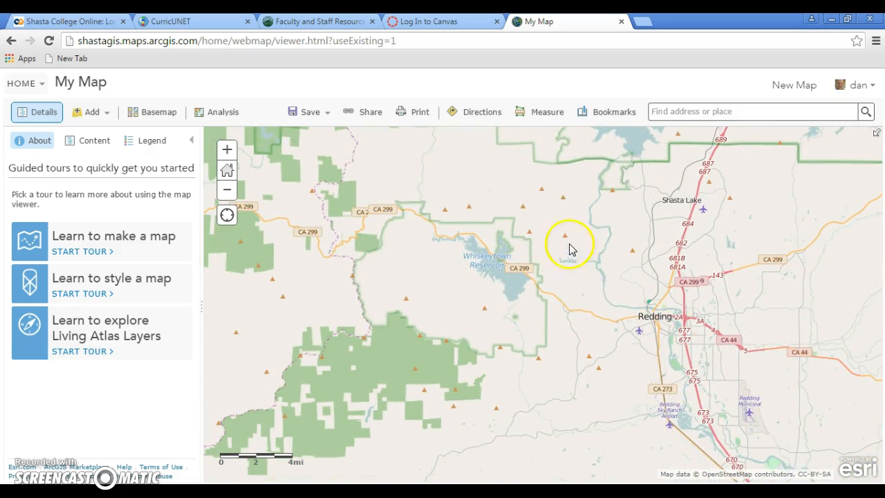
pyautogui.moveTo(571, 249); pyautogui.dragTo(560, 224)
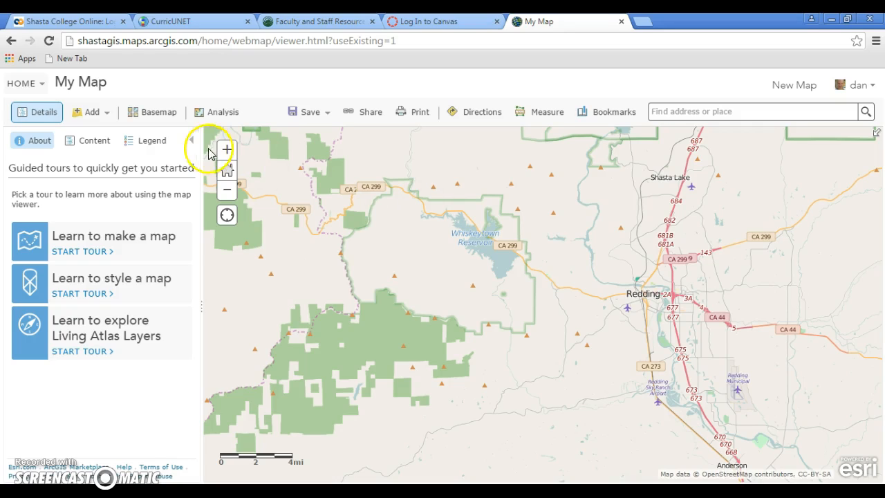
pyautogui.click(92, 113)
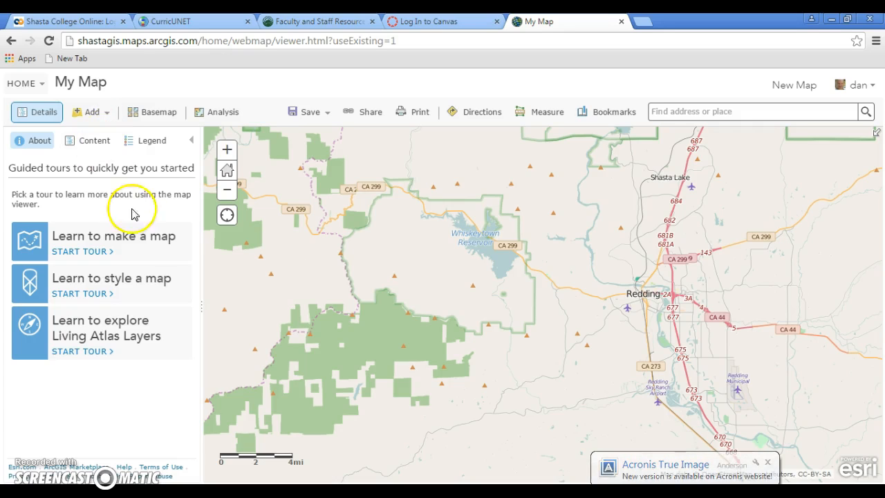
pyautogui.moveTo(153, 442)
pyautogui.mouseDown()
pyautogui.moveTo(212, 406)
pyautogui.moveTo(188, 421)
pyautogui.mouseUp()
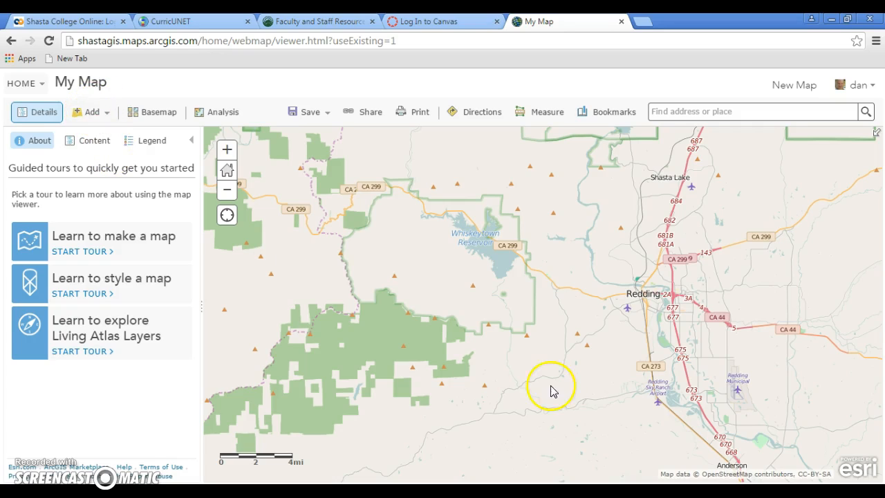
# Switch to the ArcCatalog window and reposition it so the whole catalog is in view.
pyautogui.moveTo(500, 494)
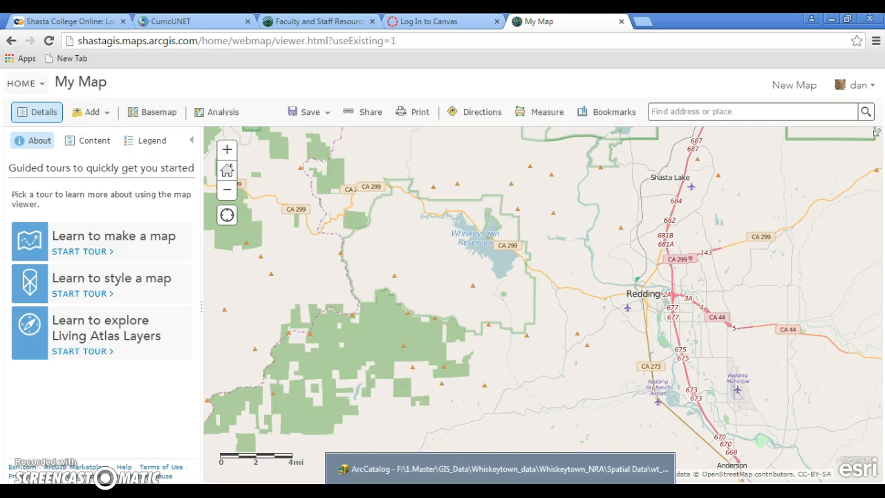
pyautogui.click(486, 470)
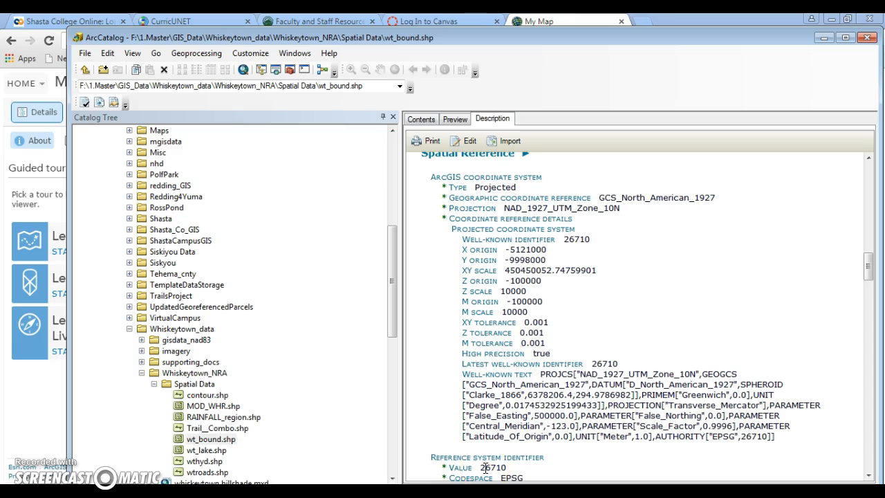
pyautogui.hotkey('alt', 'Tab')
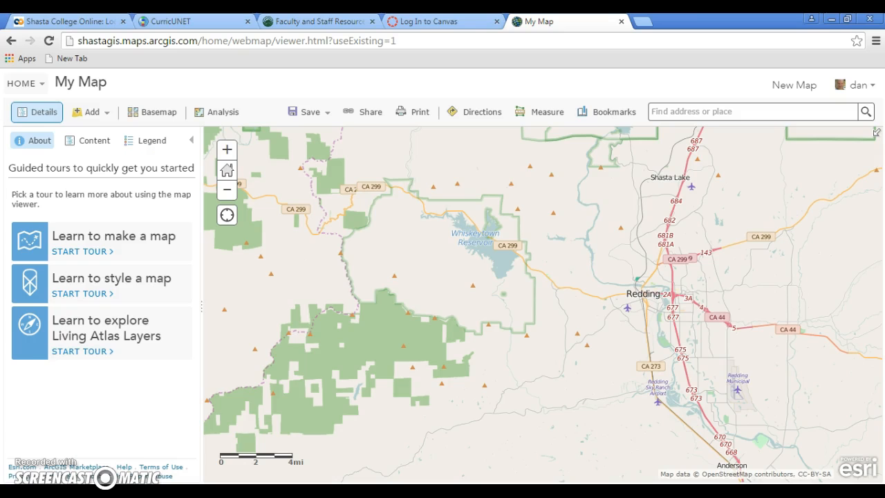
pyautogui.hotkey('alt', 'Tab')
pyautogui.moveTo(744, 40); pyautogui.dragTo(697, 28)
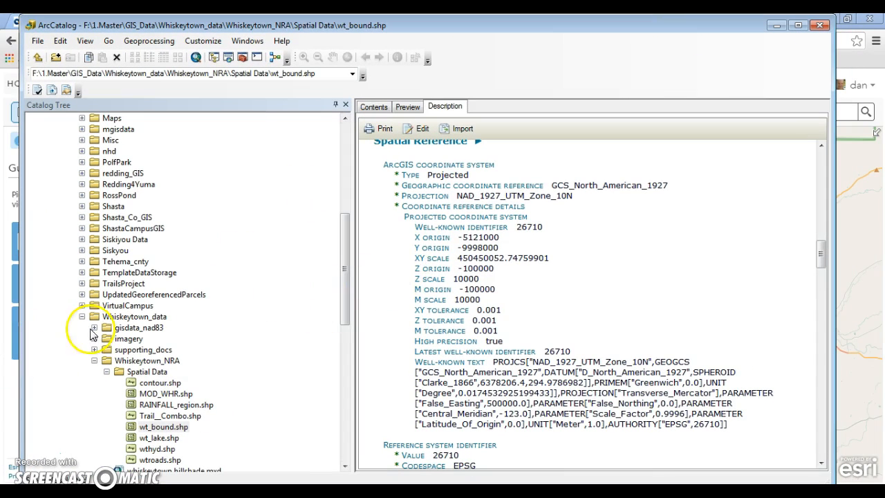
# Show the description of wthyd.shp in the Whiskeytown_NRA Spatial Data folder and dismiss the metadata upgrade.
pyautogui.moveTo(346, 286); pyautogui.dragTo(336, 325)
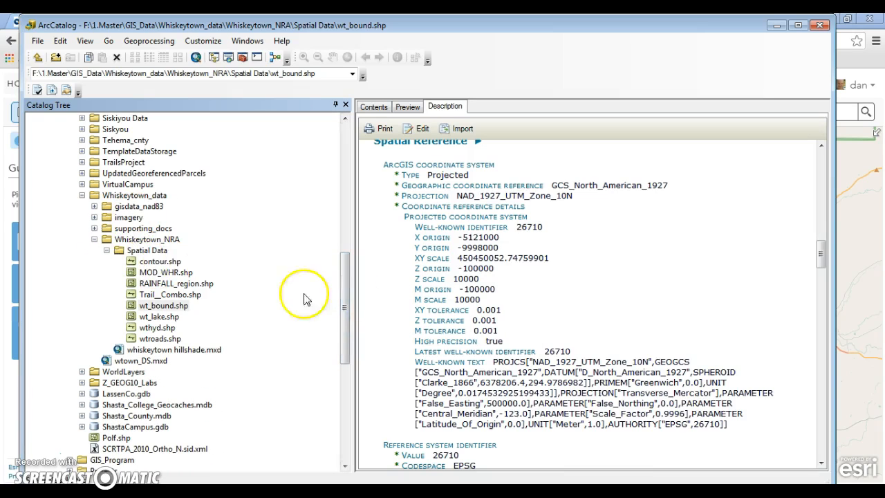
pyautogui.click(172, 308)
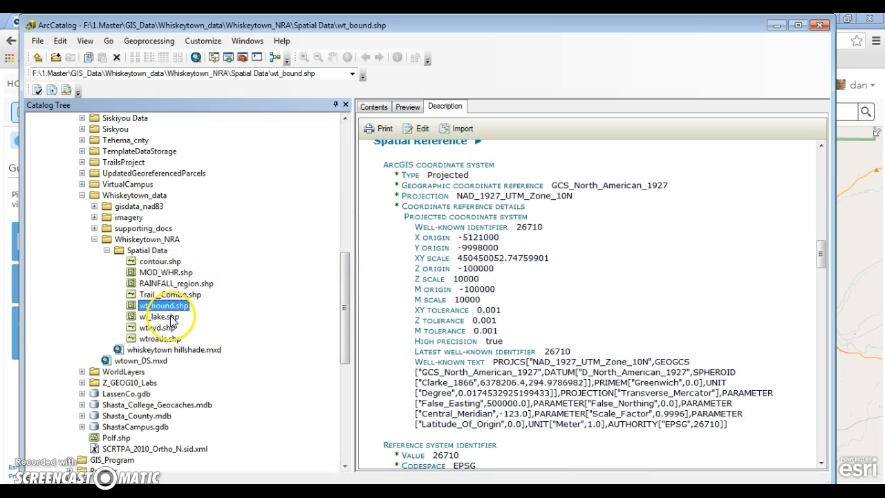
pyautogui.click(163, 316)
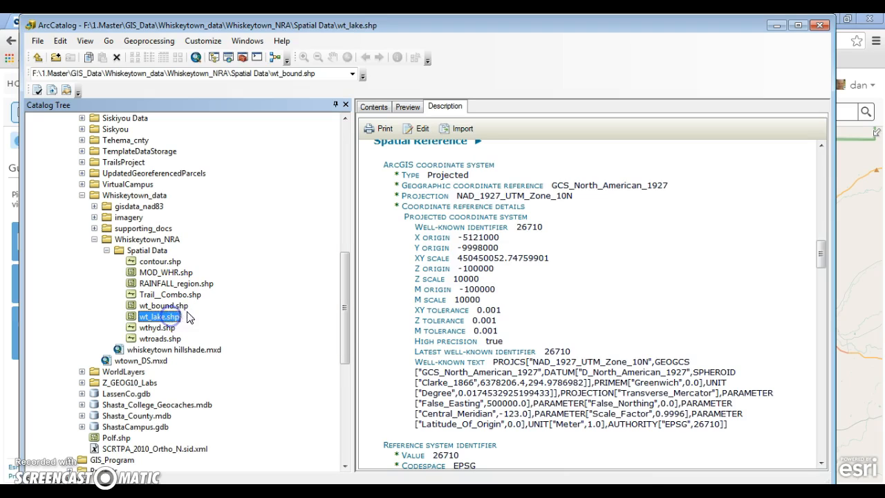
pyautogui.click(147, 328)
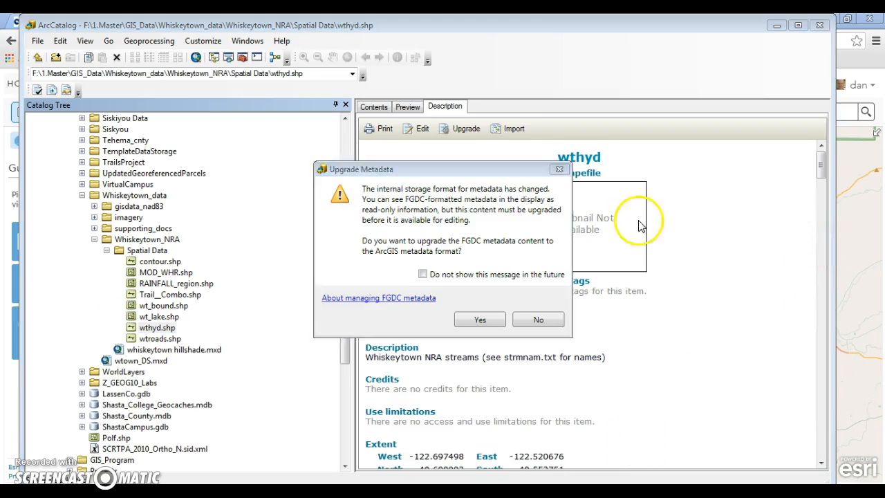
pyautogui.click(559, 169)
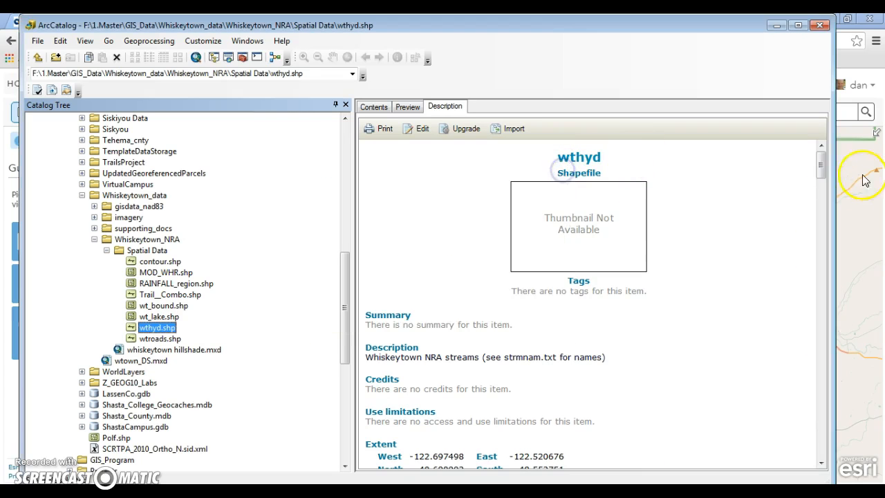
# Examine the geographic coordinate reference in the spatial reference section of the wthyd.shp metadata.
pyautogui.moveTo(825, 163); pyautogui.dragTo(835, 275)
pyautogui.moveTo(836, 266); pyautogui.dragTo(838, 259)
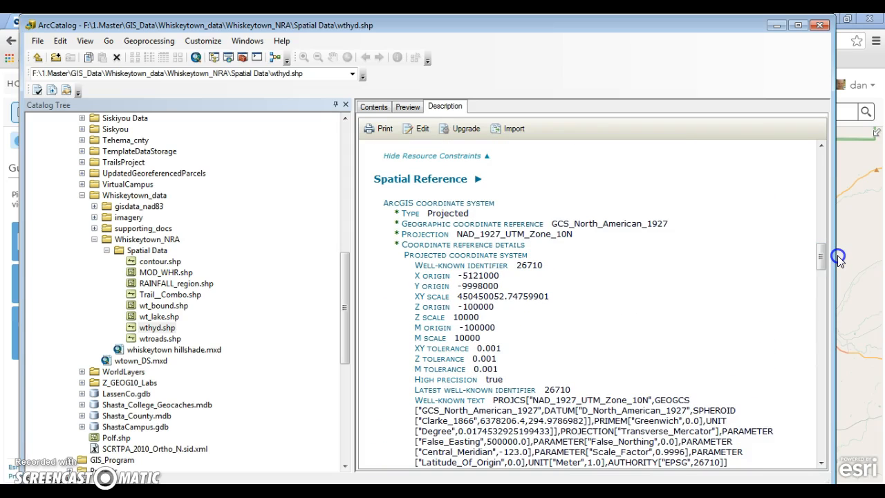
pyautogui.moveTo(551, 224); pyautogui.dragTo(642, 237)
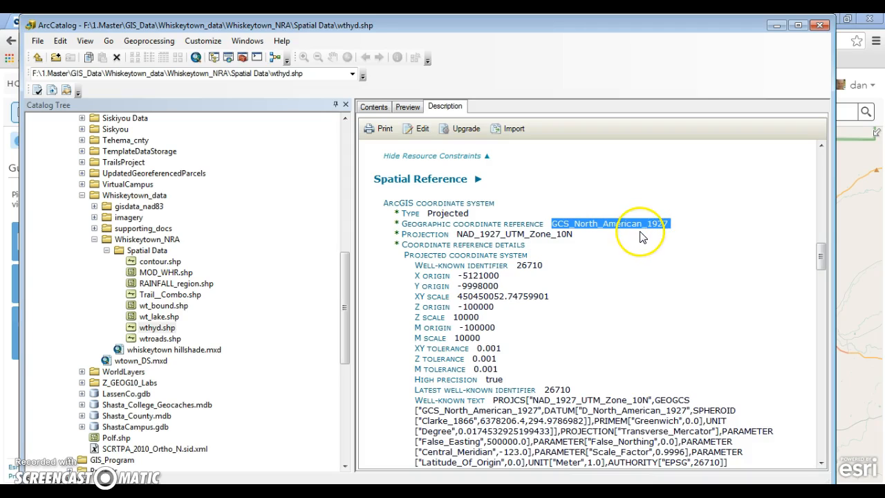
pyautogui.click(776, 28)
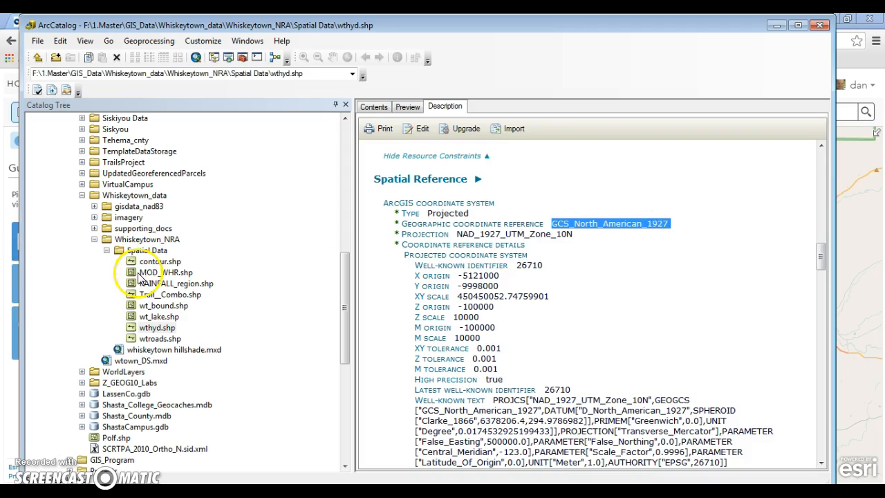
# Open the Project tool from the Projections and Transformations toolset of Data Management Tools and move its dialog clear.
pyautogui.click(244, 57)
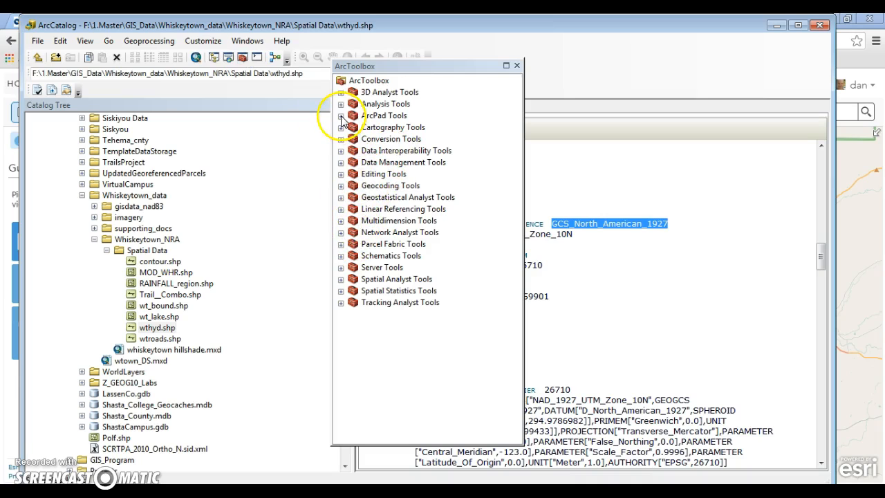
pyautogui.click(340, 162)
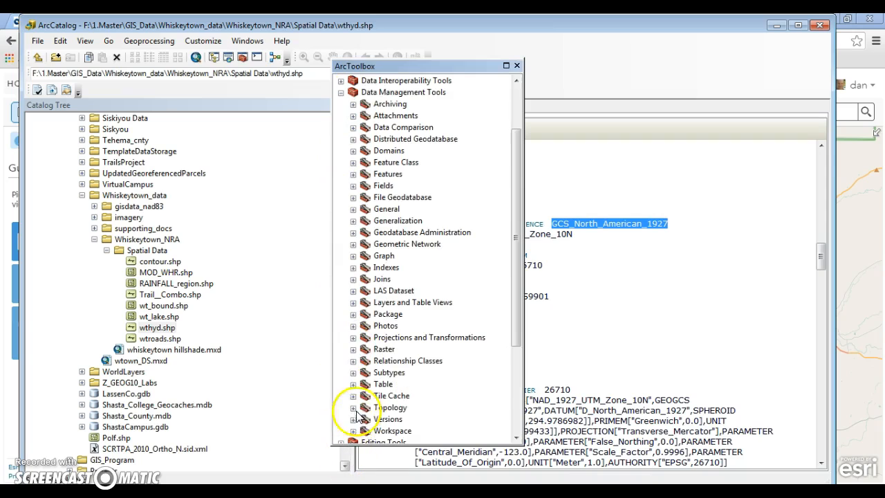
pyautogui.click(353, 338)
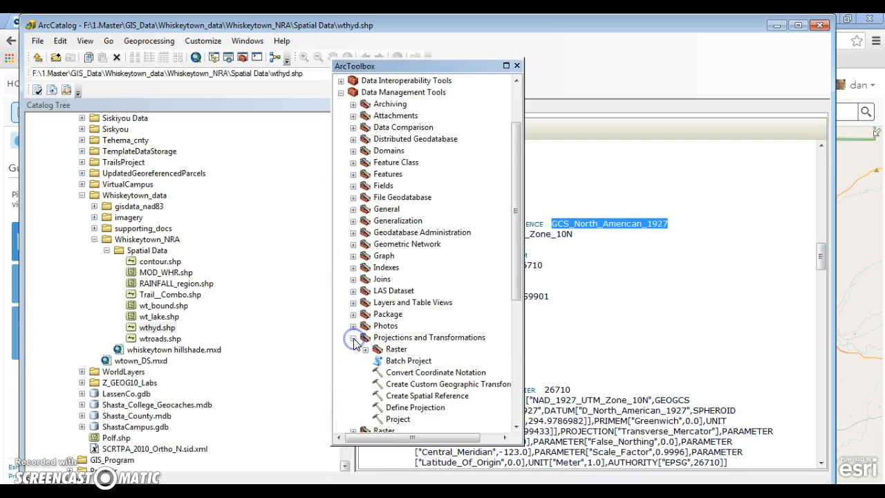
pyautogui.click(400, 420)
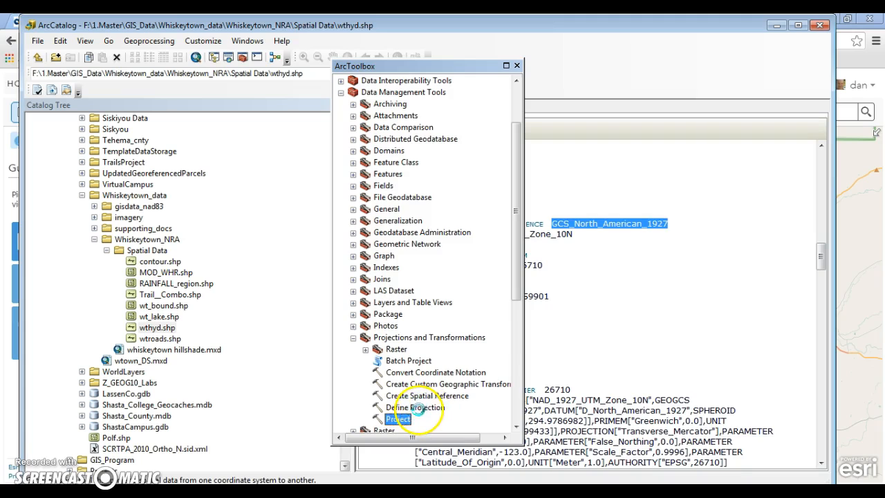
pyautogui.moveTo(510, 217); pyautogui.dragTo(339, 65)
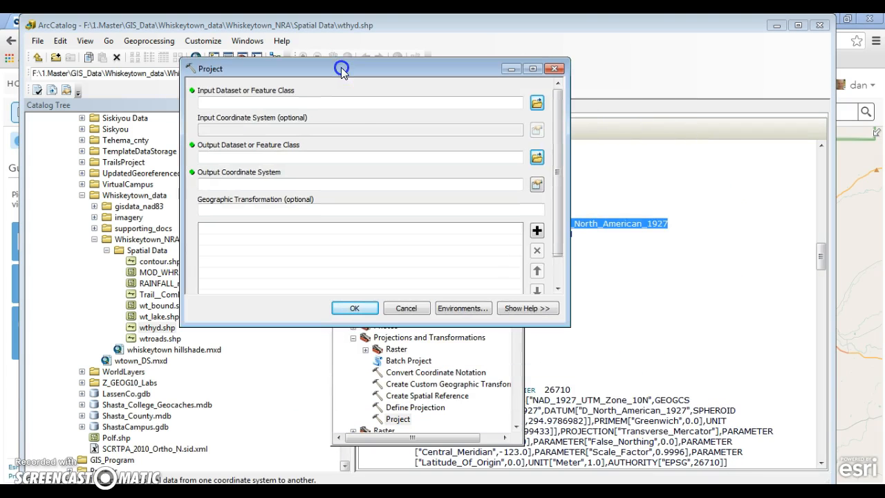
# Set wthyd.shp from the Whiskeytown_NRA Spatial Data folder as the Project tool's input dataset.
pyautogui.click(538, 102)
pyautogui.click(518, 277)
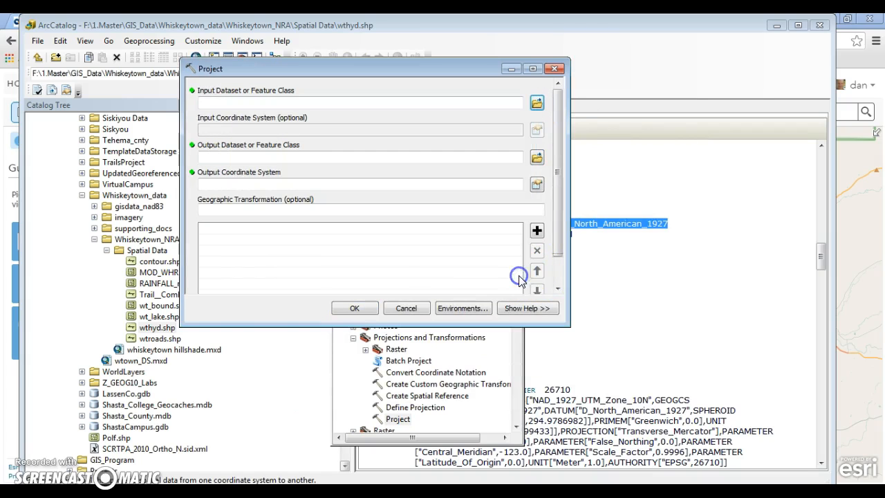
pyautogui.moveTo(297, 72); pyautogui.dragTo(445, 87)
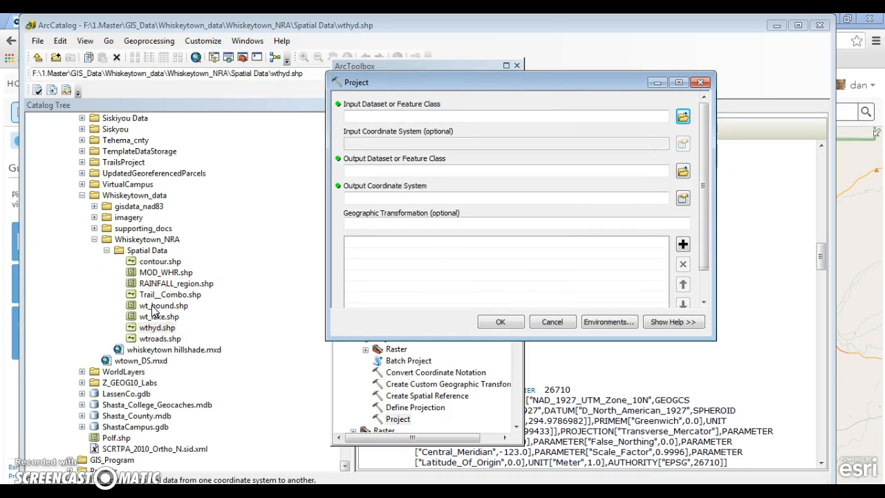
pyautogui.moveTo(158, 326); pyautogui.dragTo(395, 140)
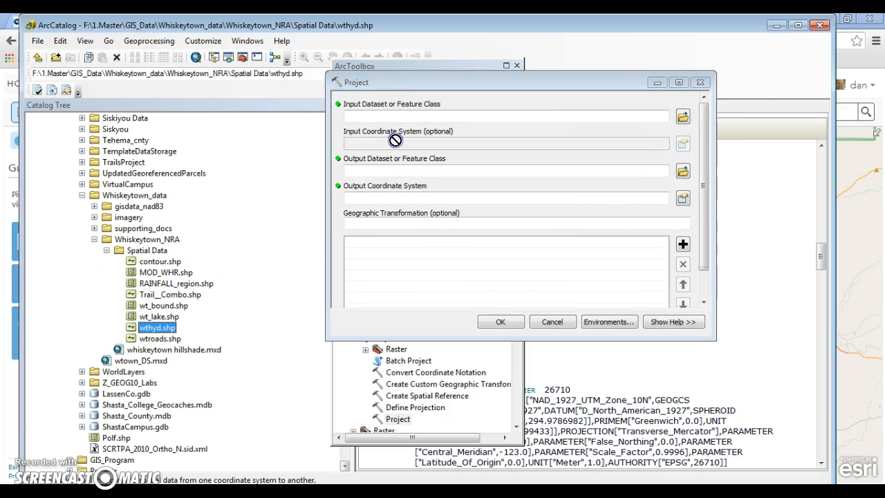
pyautogui.moveTo(406, 104); pyautogui.dragTo(413, 122)
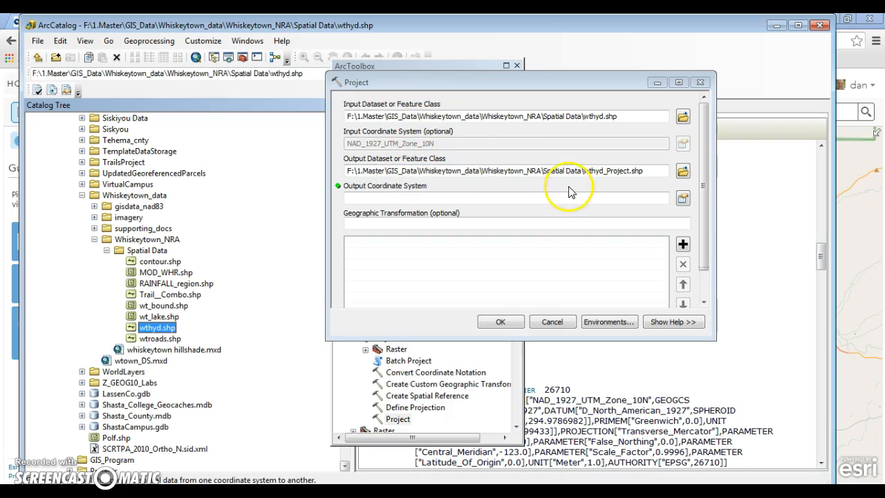
# Browse for the output dataset's location in Documents, going to 1.Course Documents, 2.GIS Intro GEOG 10, 7.Labs.
pyautogui.click(683, 171)
pyautogui.click(382, 144)
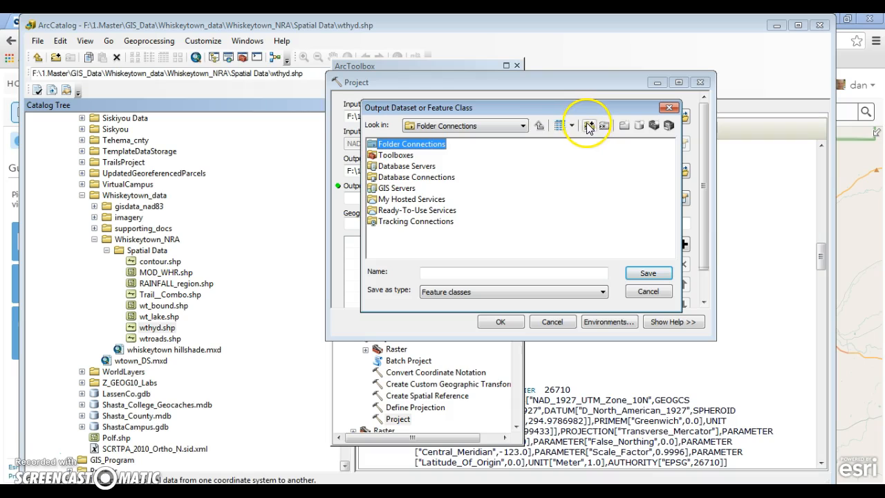
pyautogui.click(523, 125)
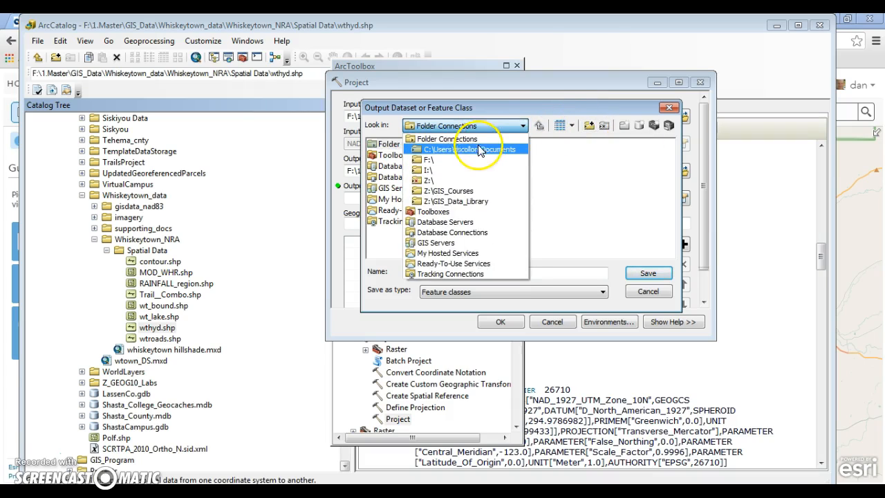
pyautogui.click(472, 150)
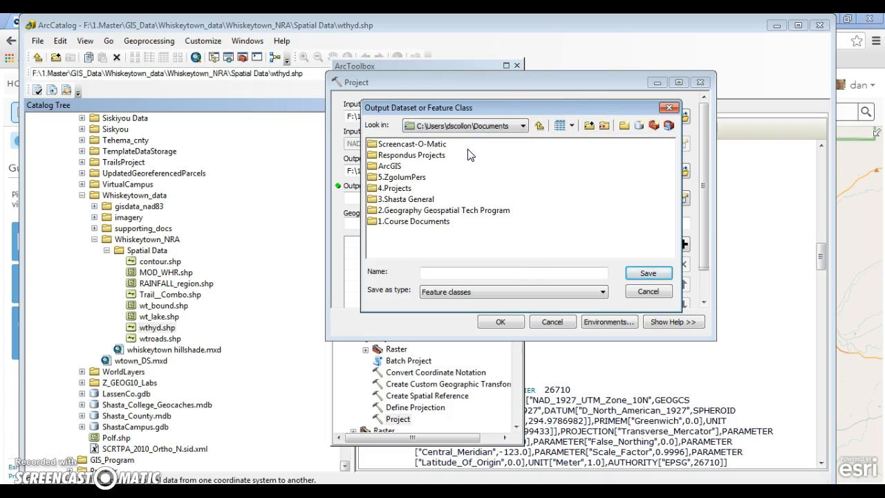
pyautogui.doubleClick(408, 222)
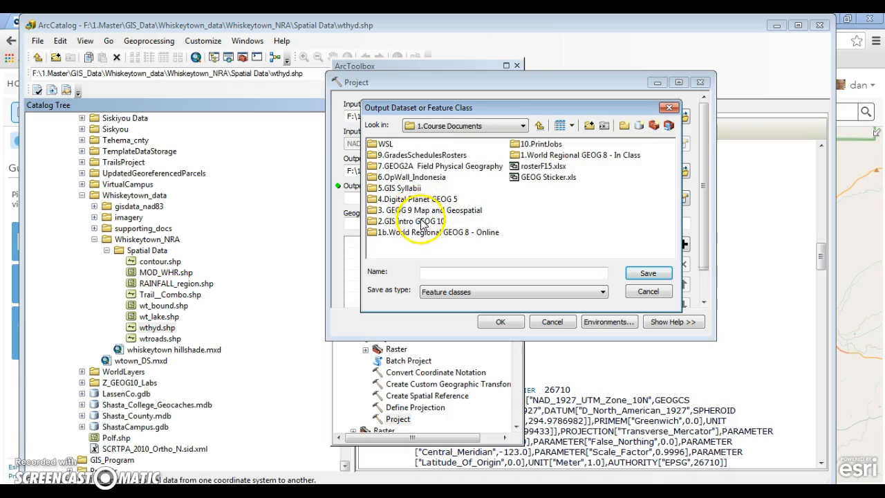
pyautogui.doubleClick(419, 221)
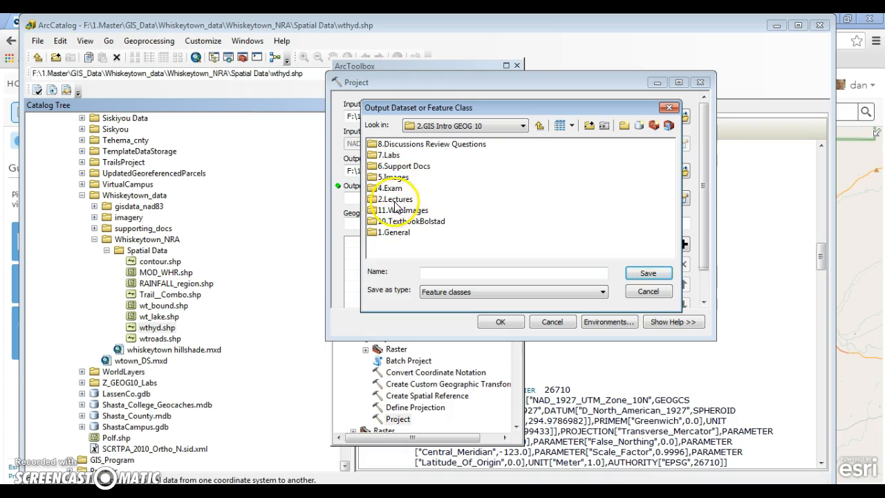
pyautogui.doubleClick(391, 155)
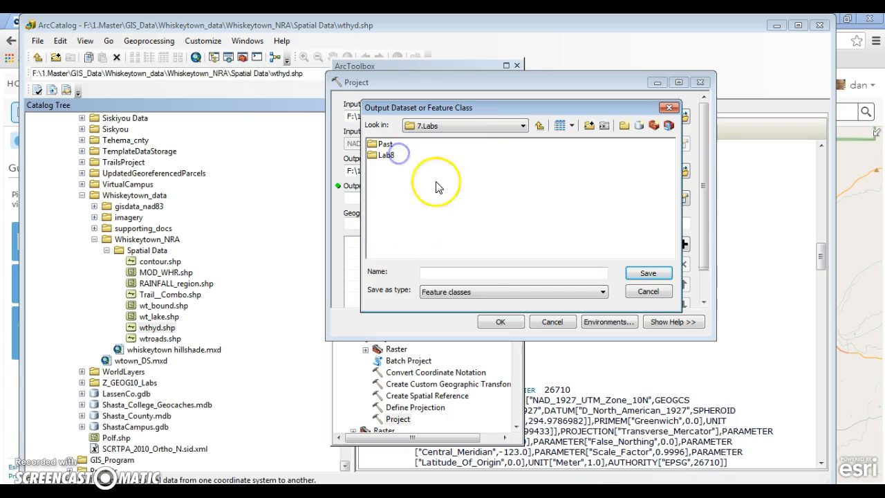
# Name the output feature class wt_hydro83 and save it to the 7.Labs folder, keeping the Feature classes type.
pyautogui.click(544, 275)
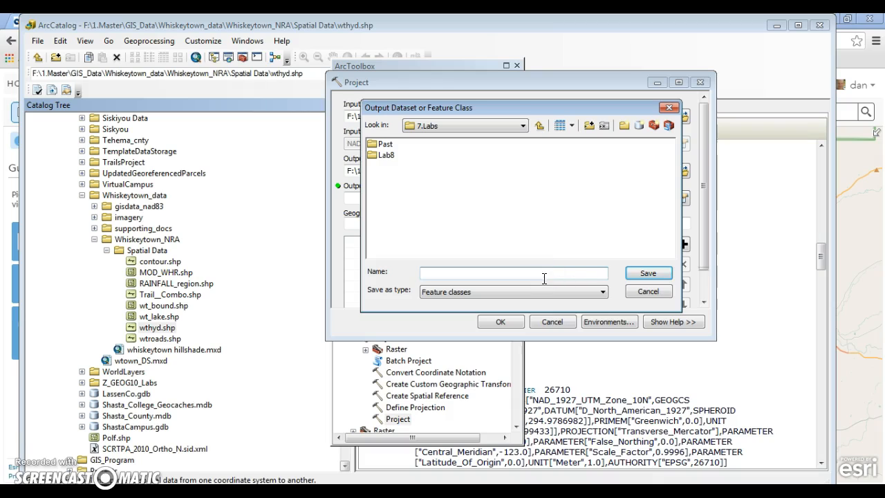
pyautogui.click(568, 297)
pyautogui.click(533, 289)
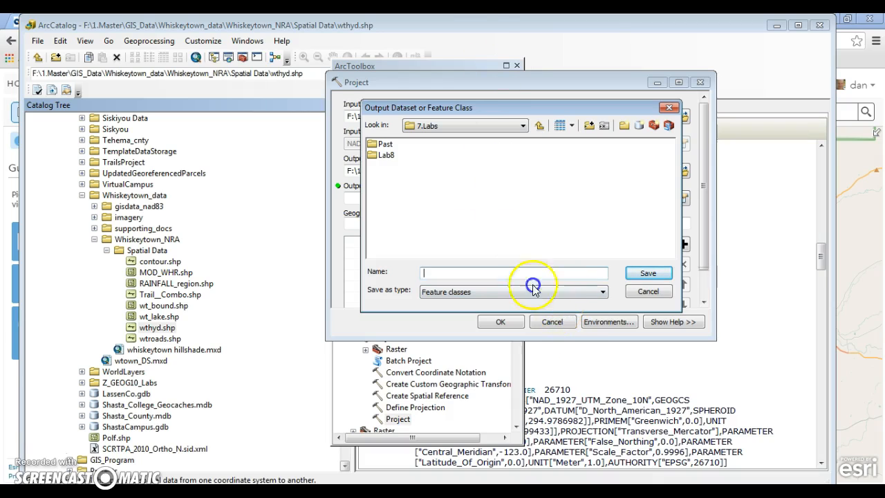
pyautogui.click(591, 297)
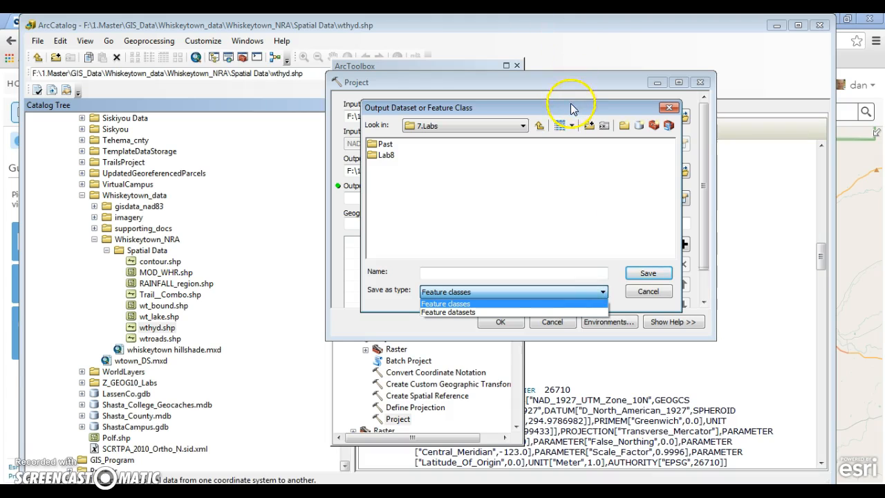
pyautogui.moveTo(571, 107); pyautogui.dragTo(482, 147)
pyautogui.click(433, 310)
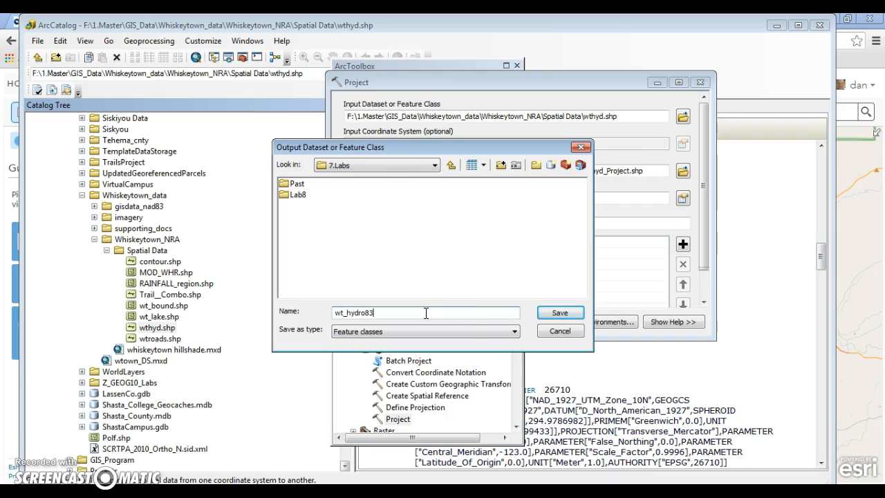
pyautogui.press('Return')
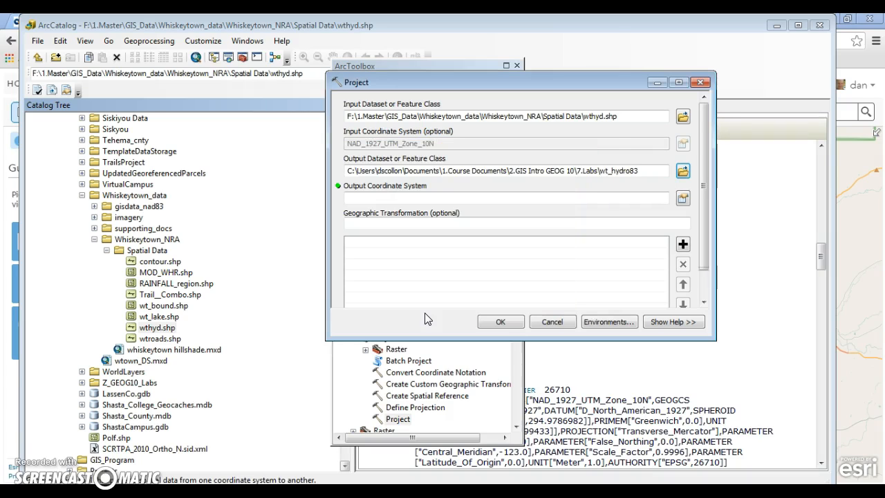
# Set the output coordinate system to WGS_1984_UTM_Zone_10N from the favorites and run the Project tool.
pyautogui.click(688, 202)
pyautogui.click(486, 112)
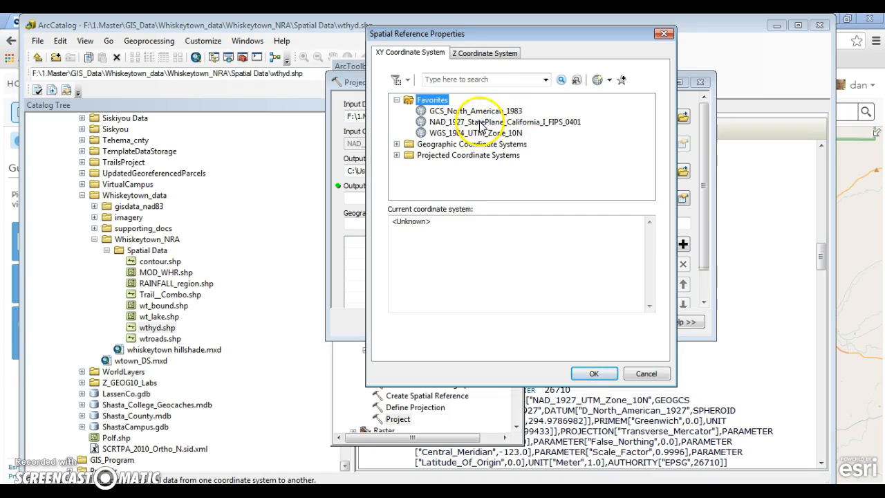
pyautogui.moveTo(497, 36); pyautogui.dragTo(147, 102)
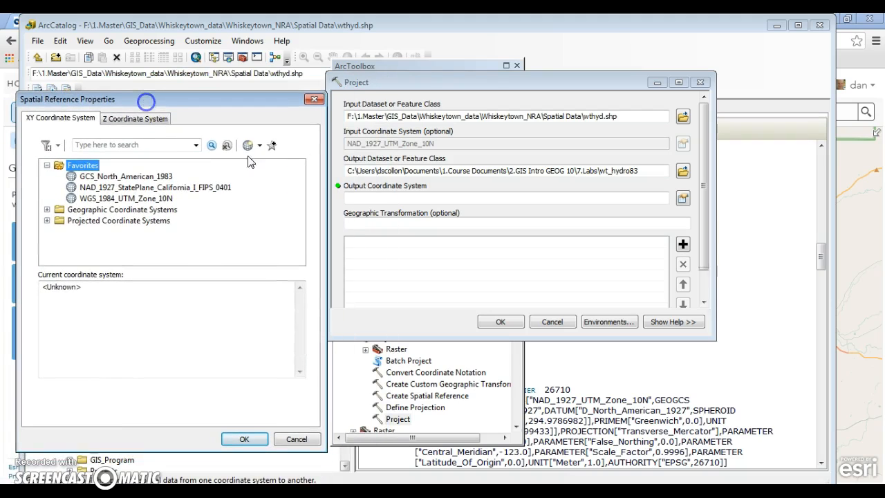
pyautogui.click(137, 200)
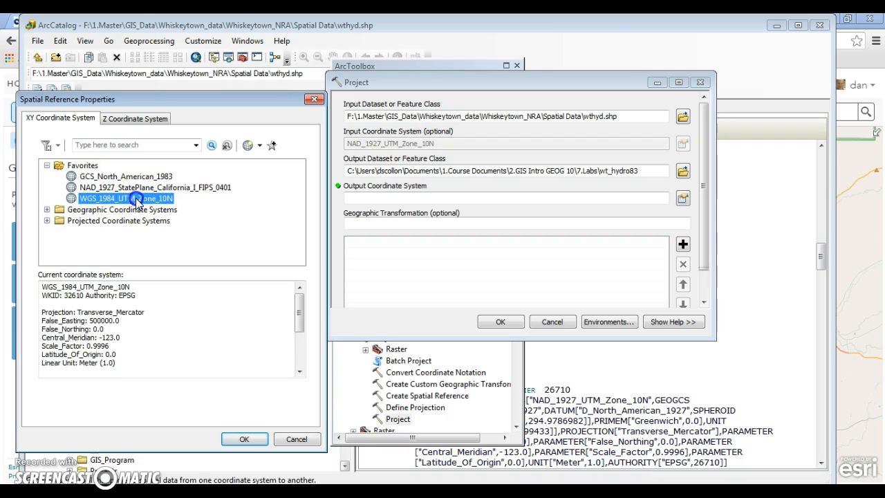
pyautogui.click(244, 440)
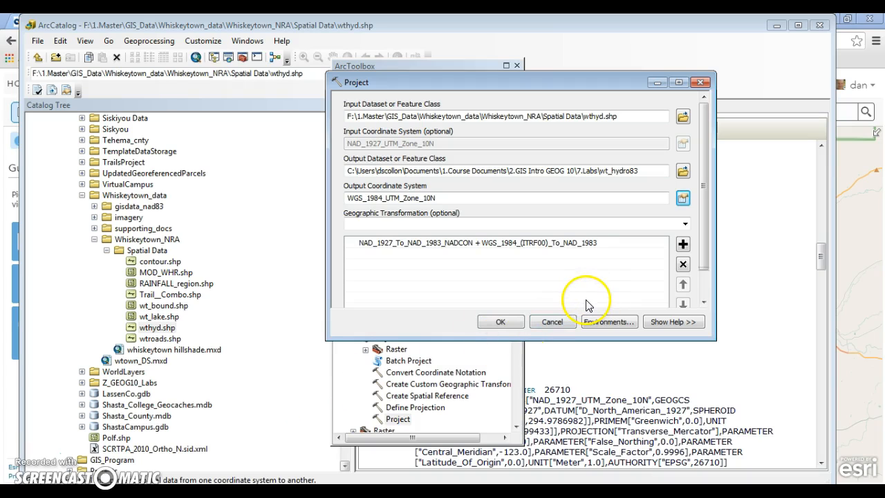
pyautogui.click(515, 321)
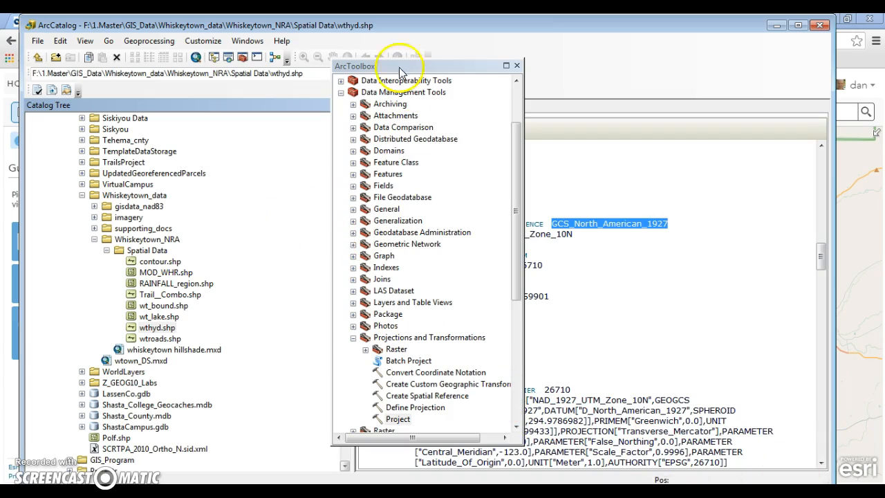
# Close ArcToolbox, locate wt_hydro83.shp in the 7.Labs folder of 2.GIS Intro GEOG 10, and preview its geography.
pyautogui.scroll(5, 192, 218)
pyautogui.scroll(7, 191, 217)
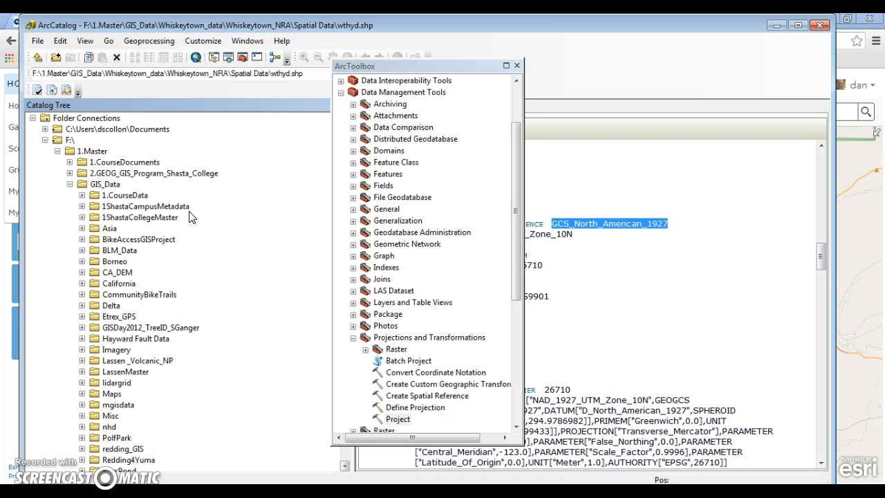
pyautogui.click(45, 129)
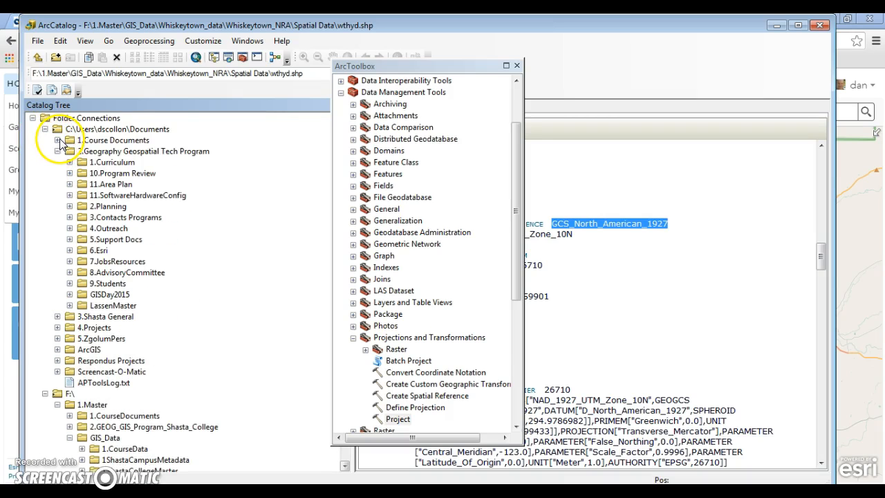
pyautogui.click(57, 141)
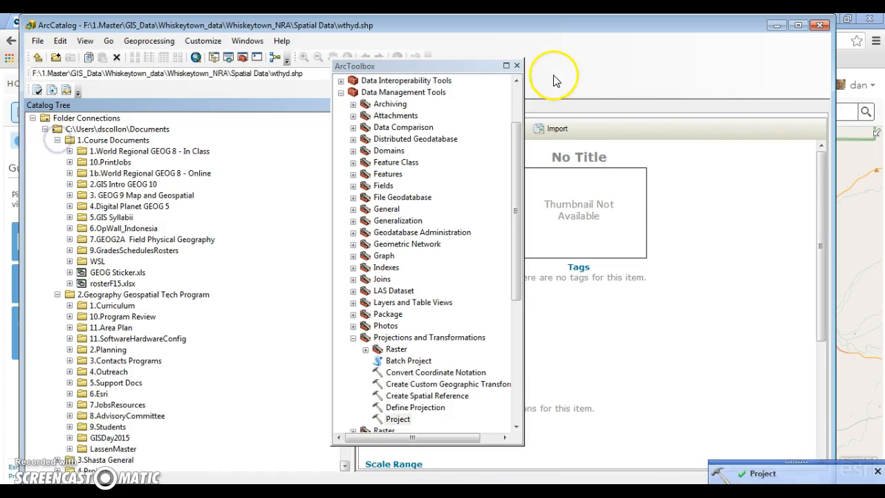
pyautogui.click(516, 65)
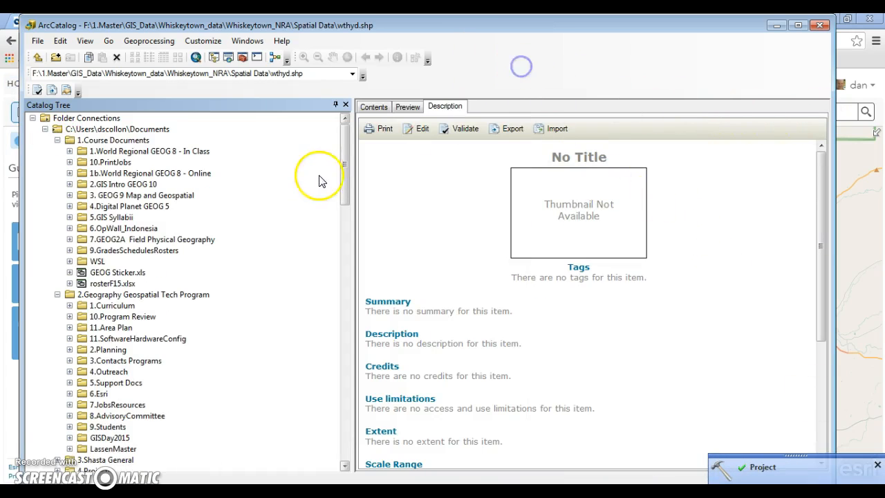
pyautogui.click(69, 184)
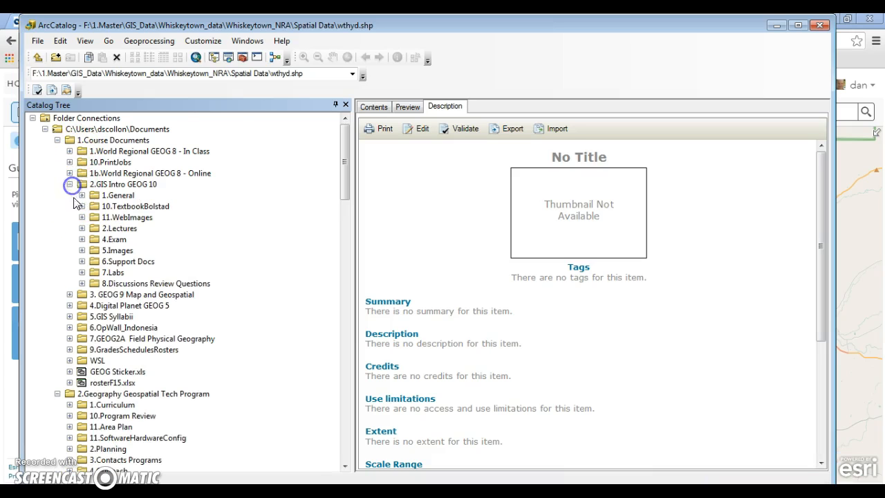
pyautogui.click(82, 272)
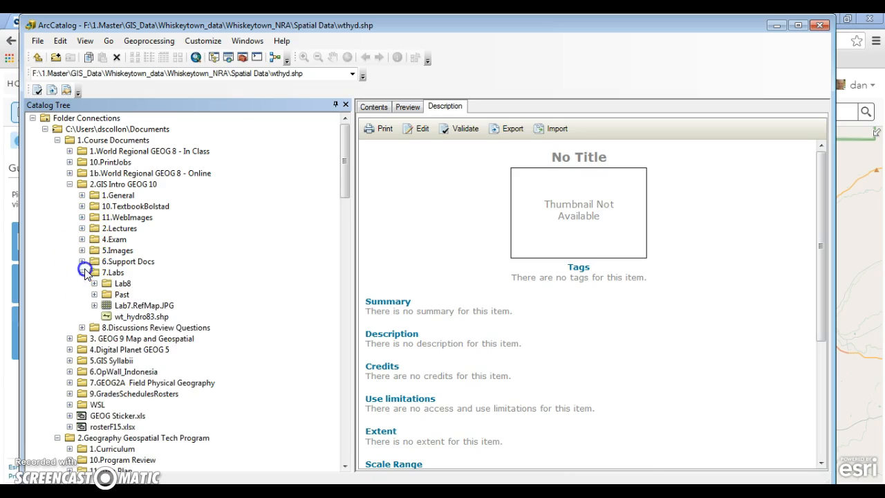
pyautogui.click(140, 315)
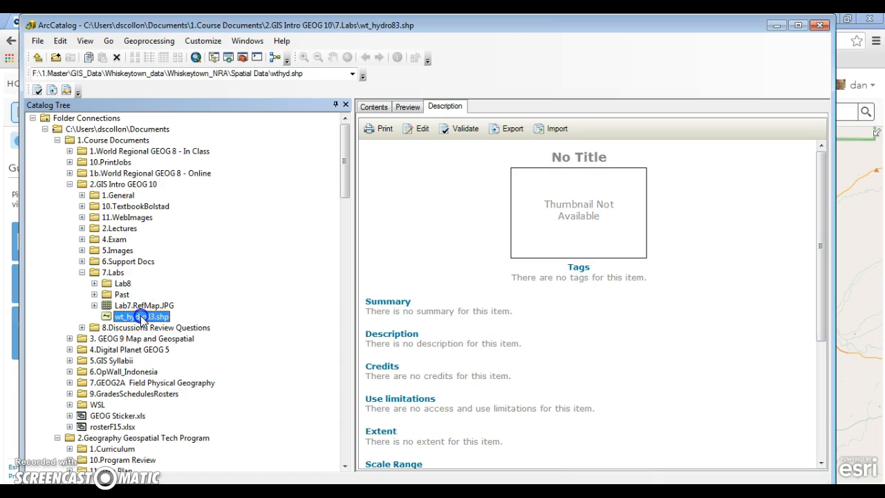
pyautogui.click(417, 108)
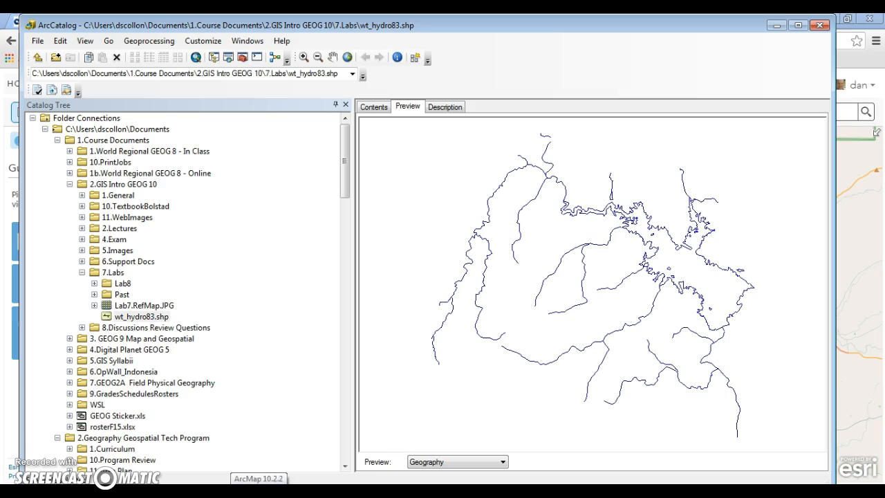
# Switch to Windows Explorer and open the 7.Labs folder in My Documents, going through 1.Course Documents and 2.GIS Intro GEOG 10.
pyautogui.click(258, 491)
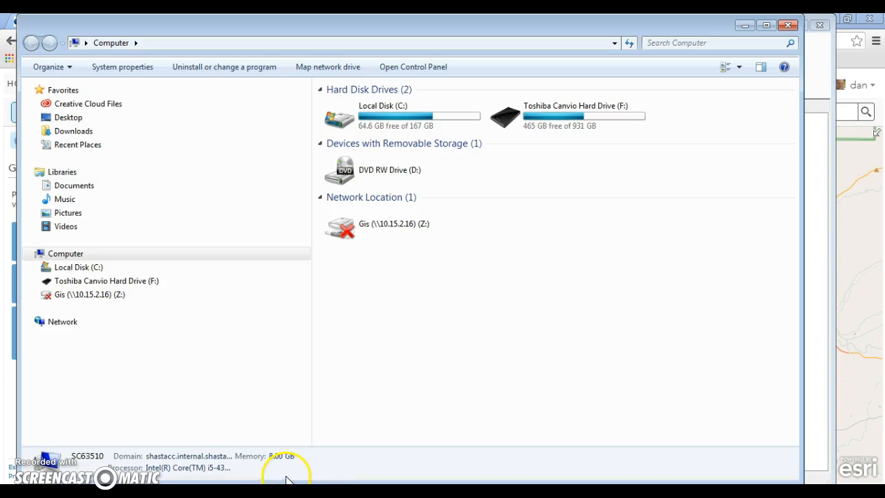
pyautogui.moveTo(700, 34); pyautogui.dragTo(674, 387)
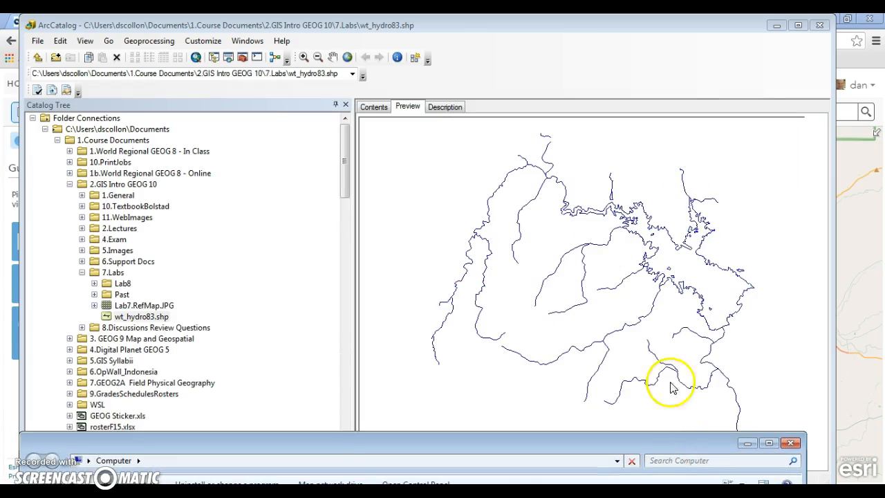
pyautogui.moveTo(504, 446); pyautogui.dragTo(510, 48)
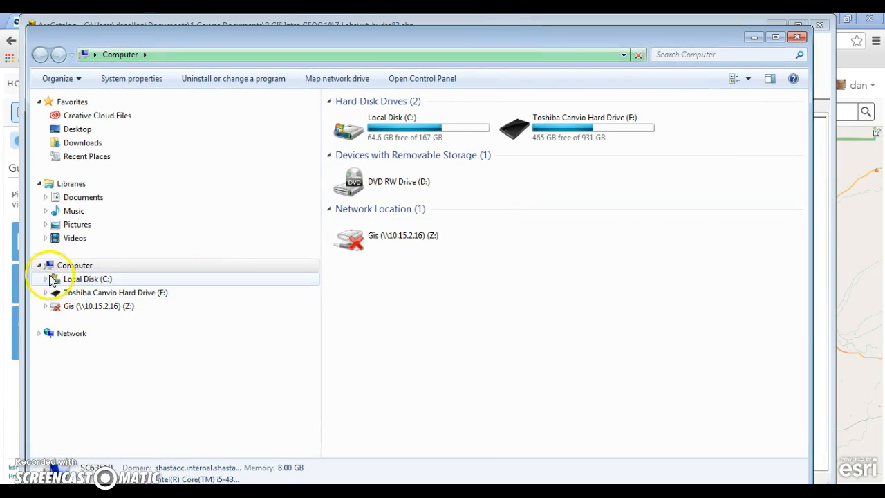
pyautogui.click(46, 197)
pyautogui.click(53, 211)
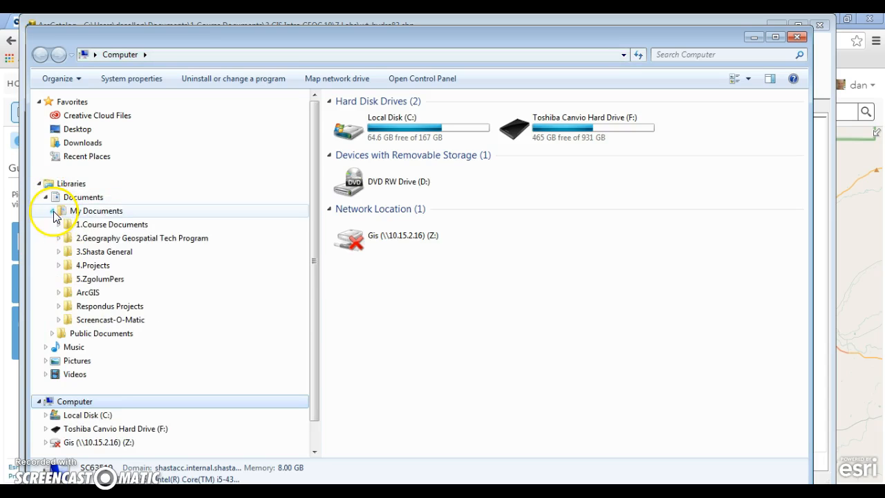
pyautogui.click(59, 224)
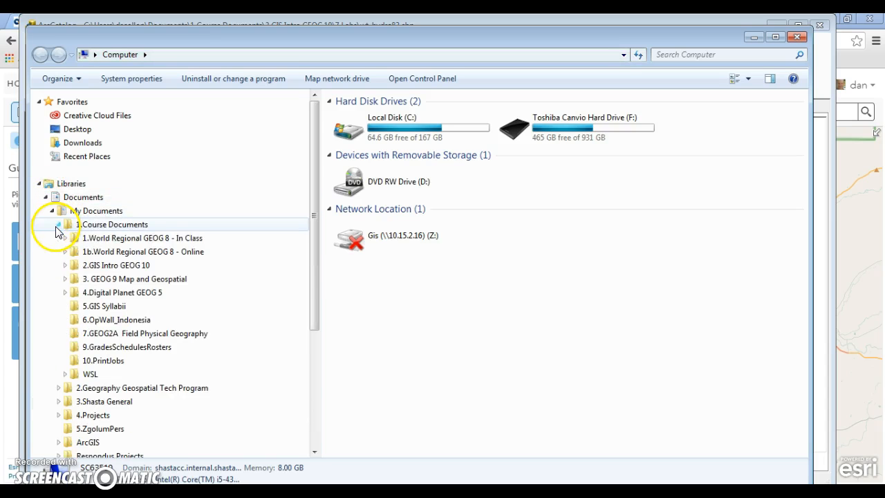
pyautogui.click(65, 265)
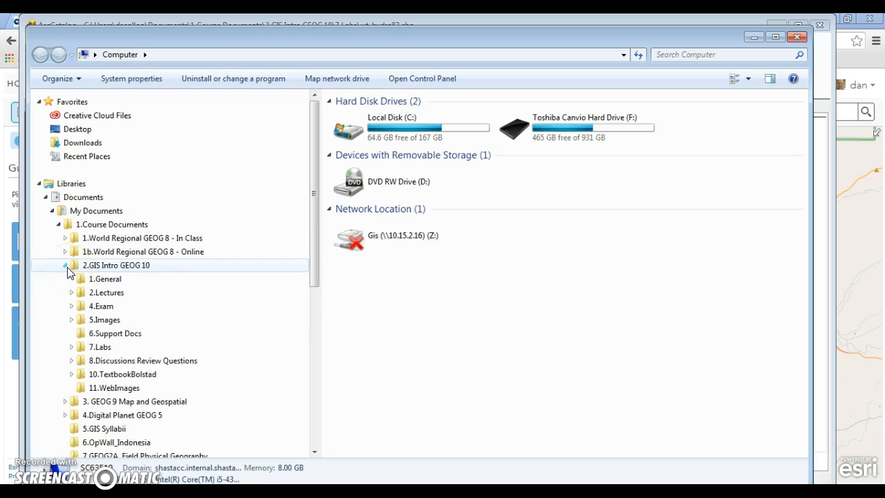
pyautogui.click(72, 347)
pyautogui.click(81, 347)
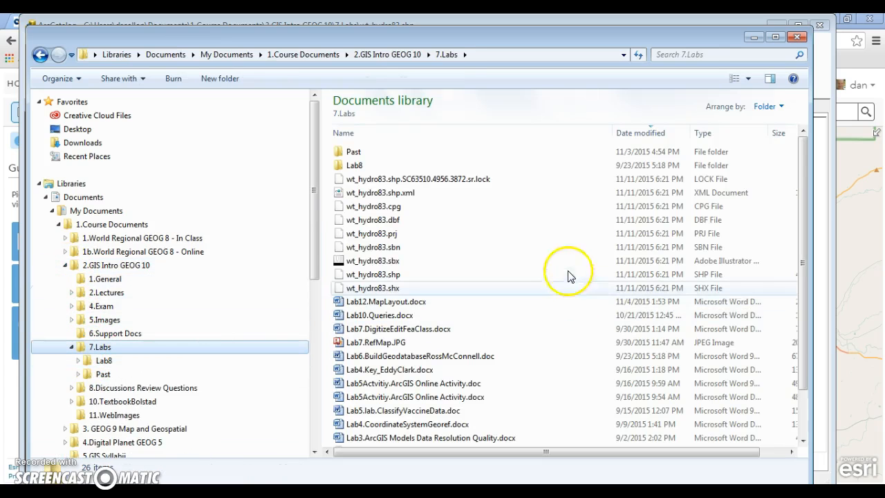
# Try to compress all wt_hydro83 files, including the .lock file, into a zipped folder.
pyautogui.click(392, 178)
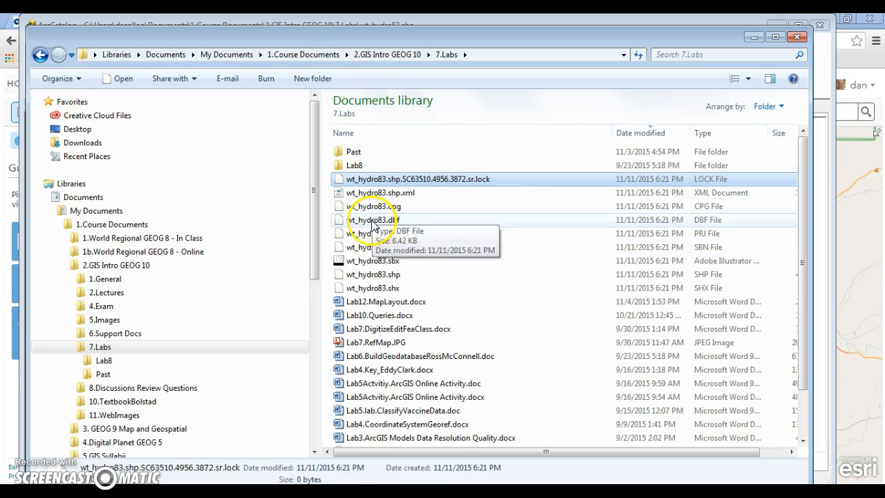
pyautogui.keyDown('shift'); pyautogui.click(381, 289); pyautogui.keyUp('shift')
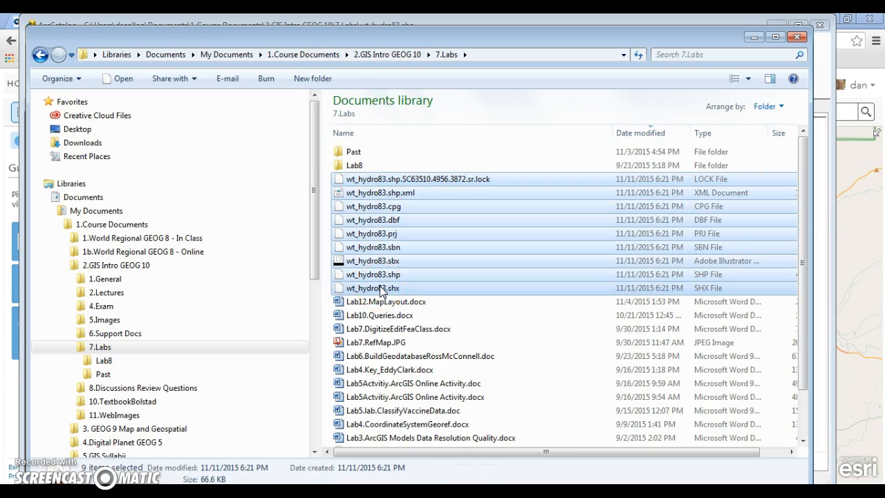
pyautogui.rightClick(381, 289)
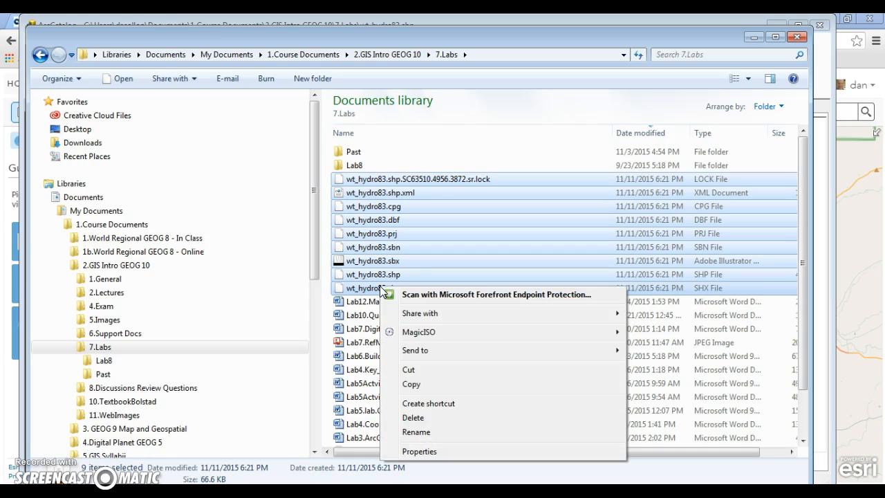
pyautogui.moveTo(522, 353)
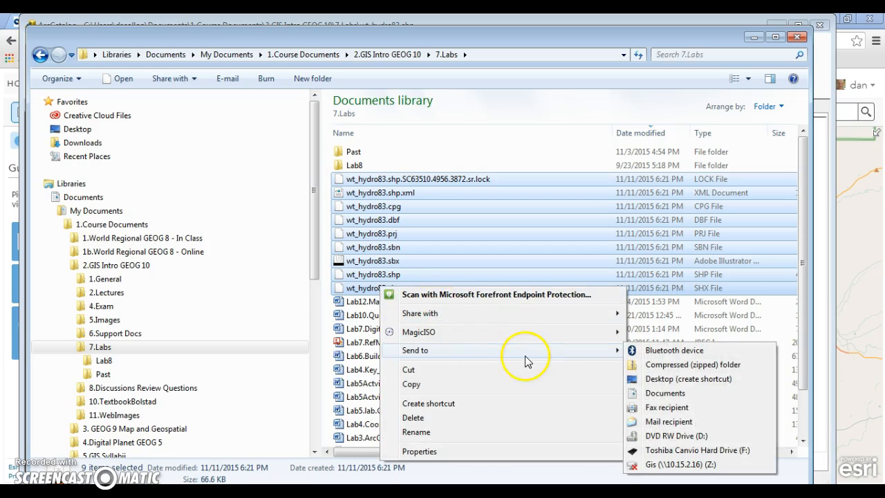
pyautogui.click(703, 366)
pyautogui.click(540, 257)
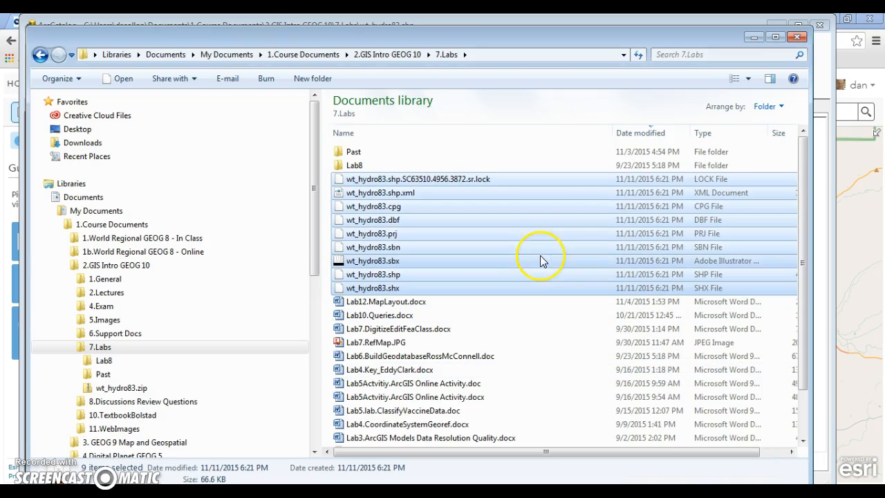
# Return to ArcCatalog, collapse 1.Course Documents in the catalog tree, and close ArcCatalog to release the lock on wt_hydro83.
pyautogui.click(118, 26)
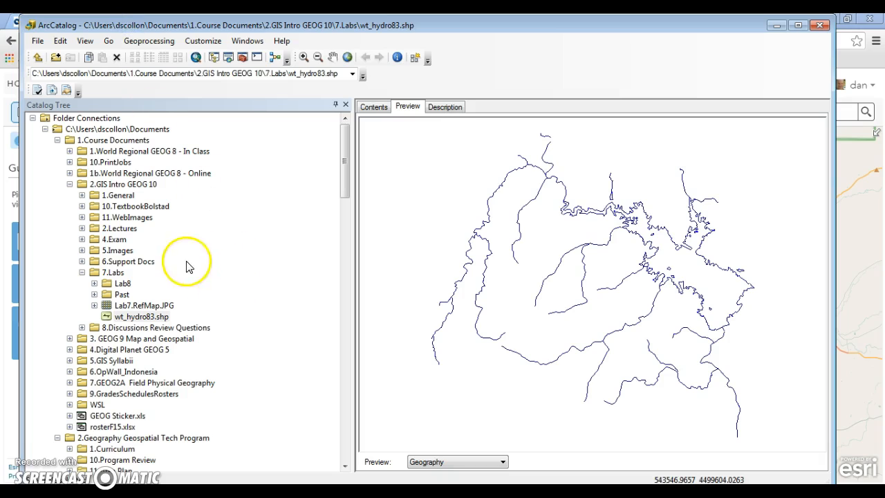
pyautogui.click(131, 261)
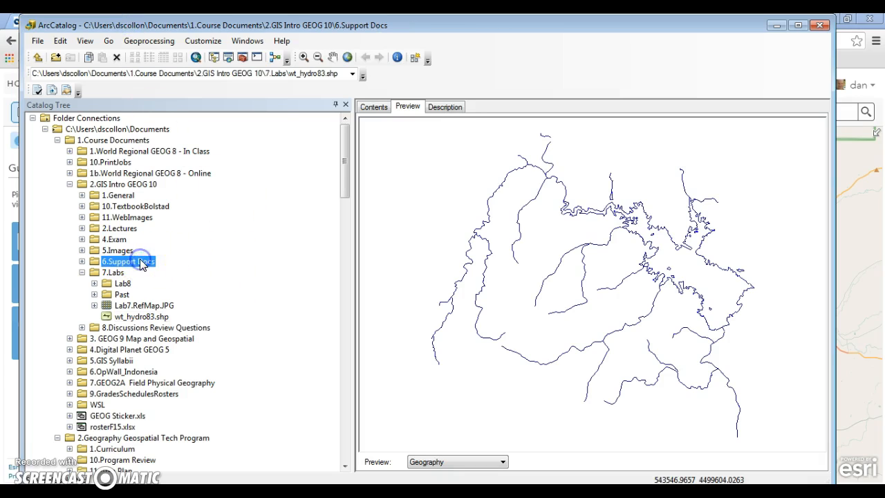
pyautogui.click(57, 139)
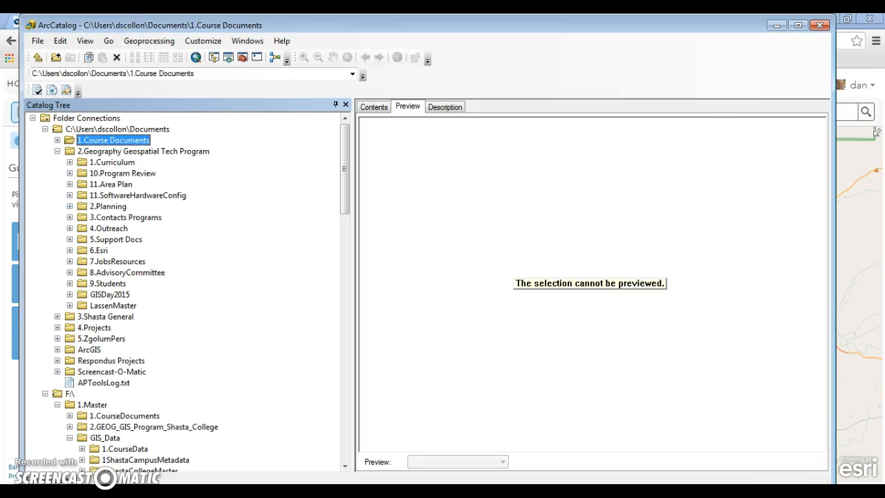
pyautogui.click(822, 26)
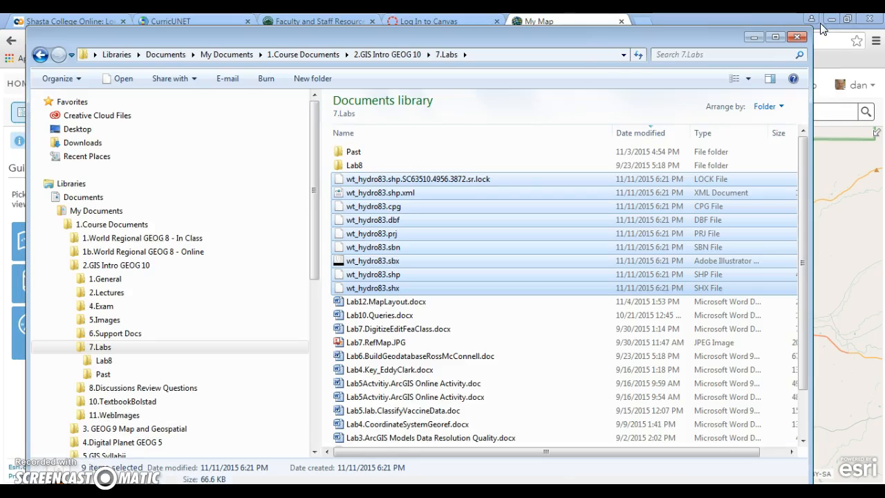
pyautogui.rightClick(444, 216)
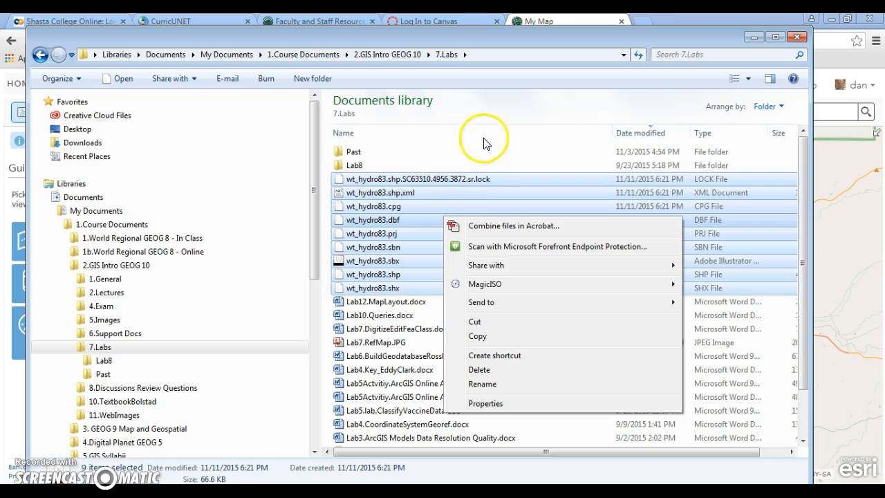
pyautogui.click(504, 67)
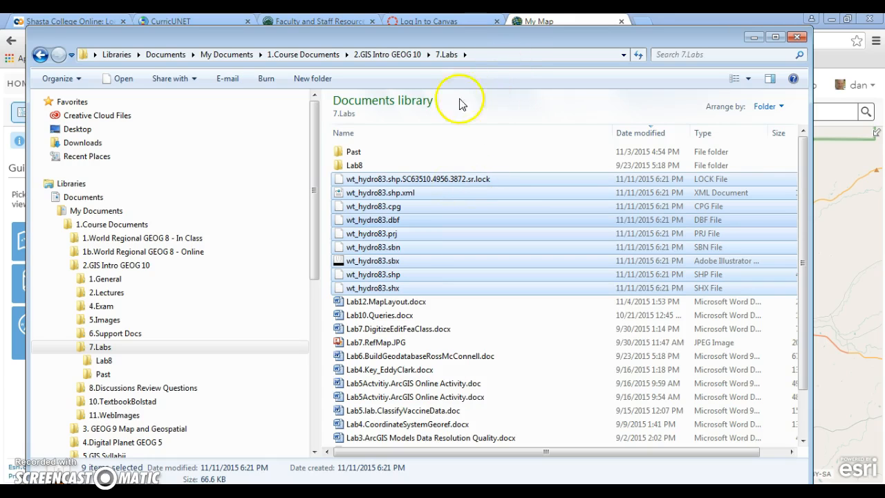
# Refresh the 7.Labs folder and compress the wt_hydro83 files, from .shp.xml to .shx, into wt_hydro83.zip.
pyautogui.click(101, 347)
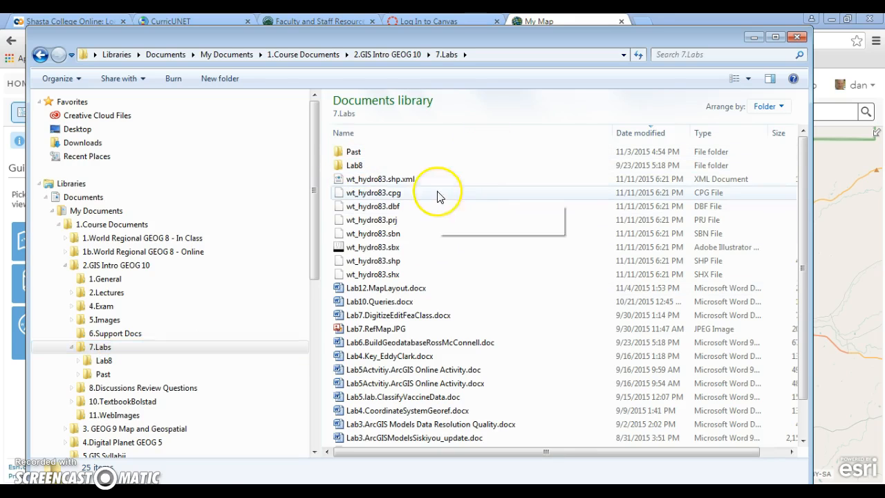
pyautogui.click(414, 178)
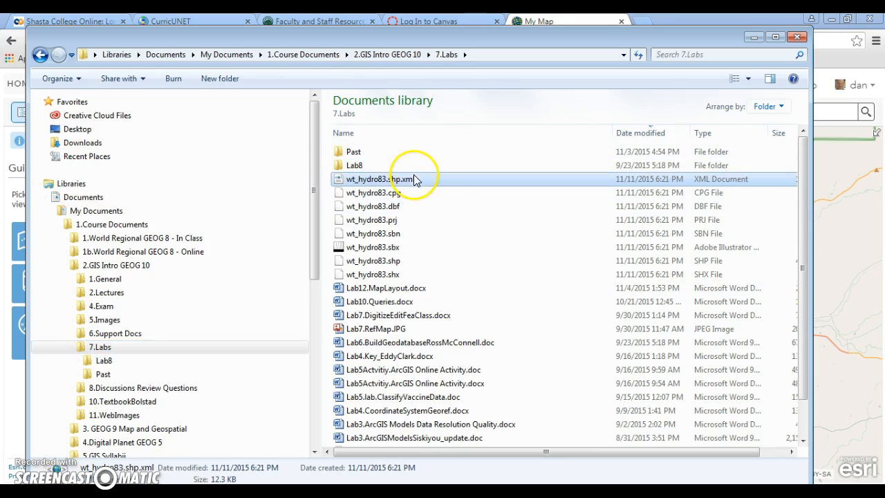
pyautogui.keyDown('shift'); pyautogui.click(395, 275); pyautogui.keyUp('shift')
pyautogui.rightClick(395, 275)
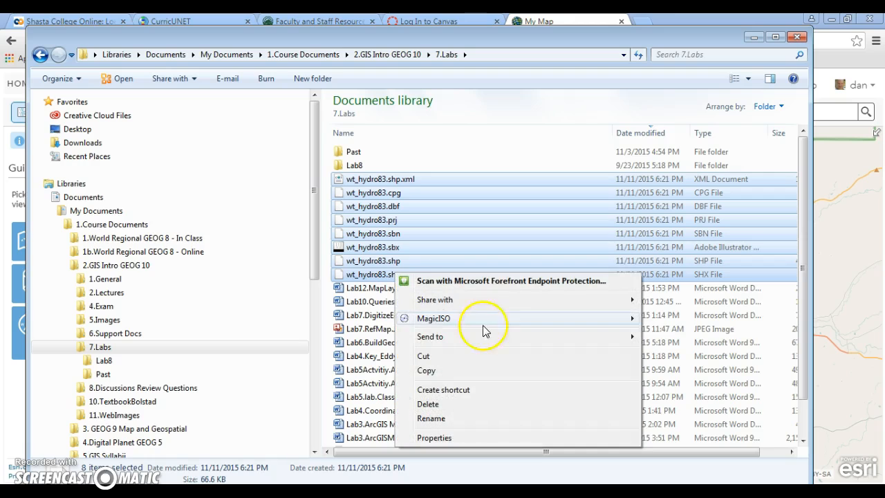
pyautogui.moveTo(573, 337)
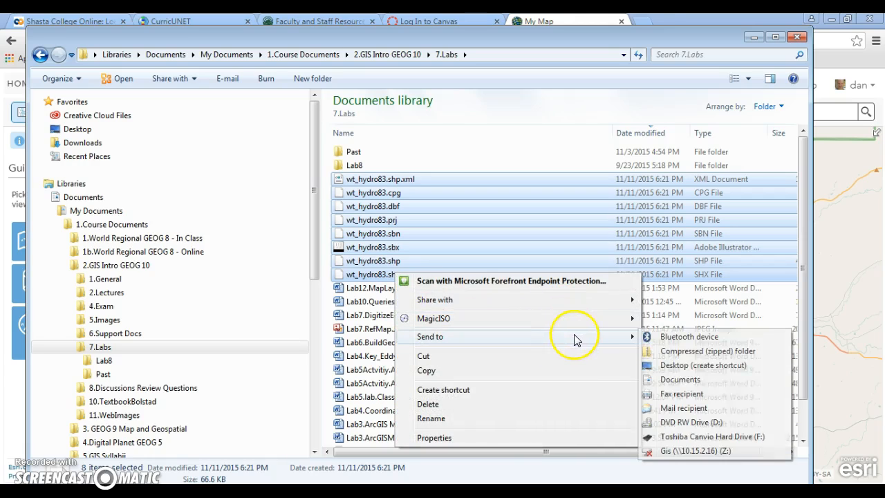
pyautogui.click(719, 351)
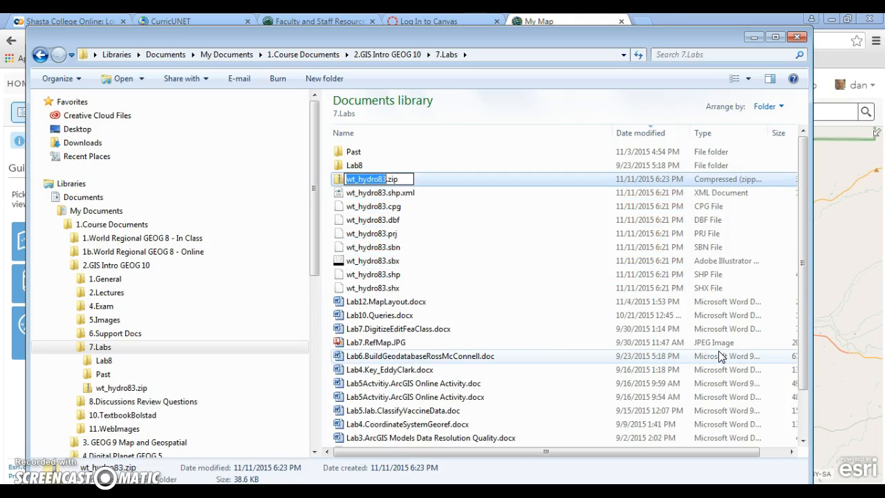
pyautogui.click(495, 210)
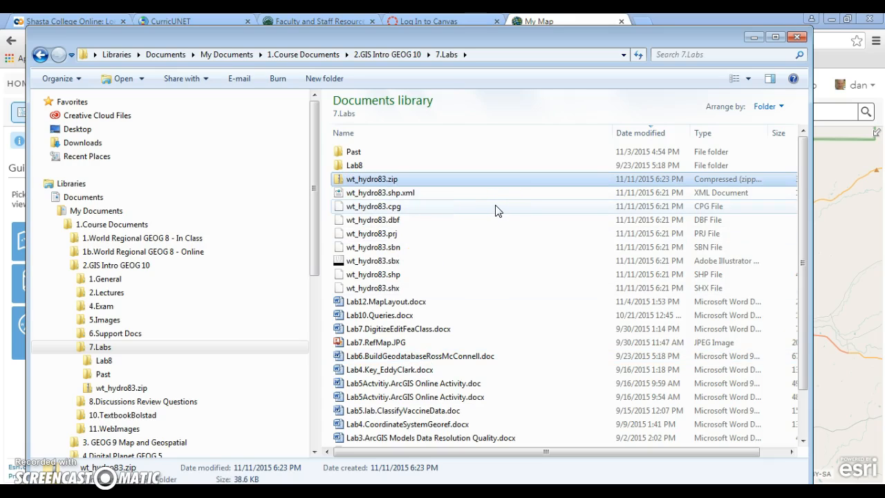
# Switch to My Map in ArcGIS Online, try to open the options for adding a layer, and close the map's browser tab.
pyautogui.hotkey('alt', 'Tab')
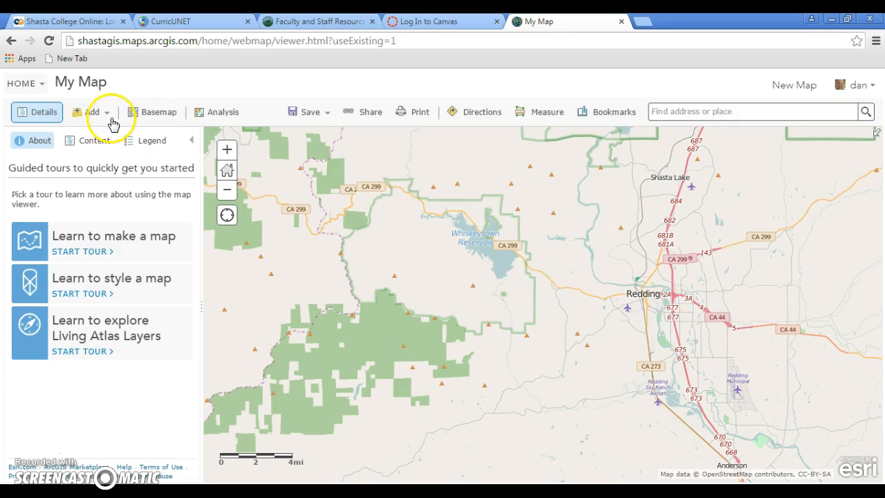
pyautogui.click(92, 114)
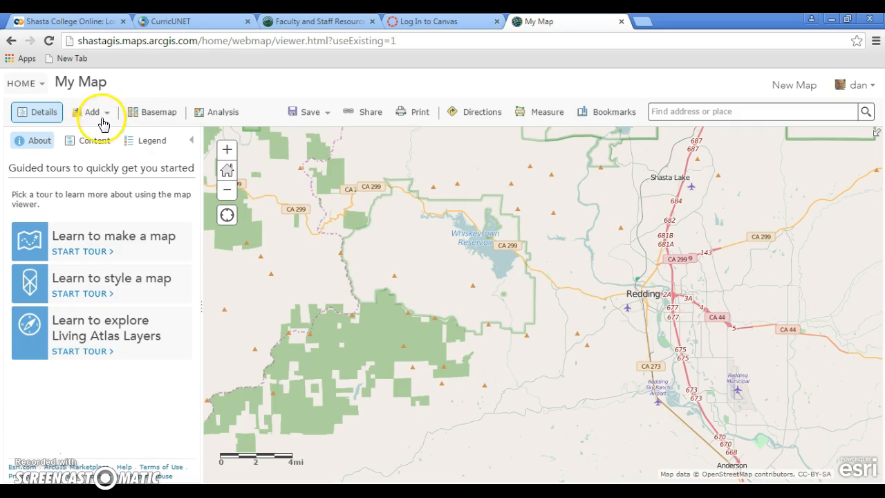
pyautogui.click(93, 143)
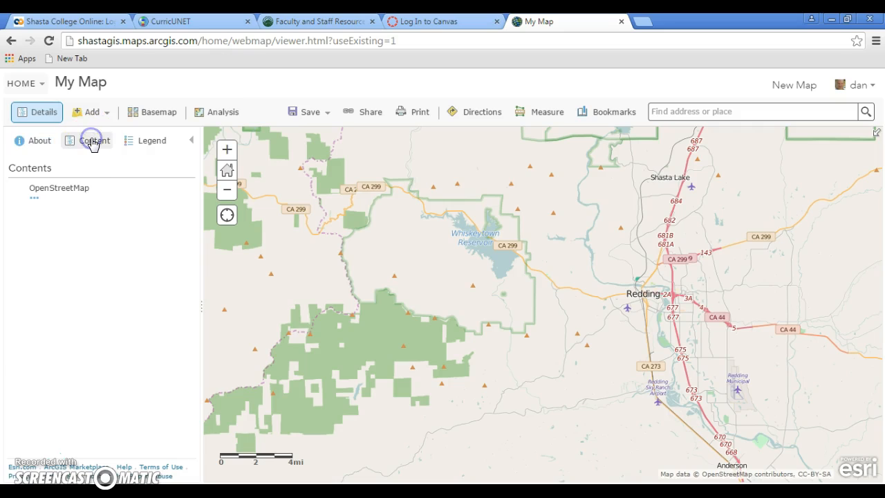
pyautogui.click(94, 119)
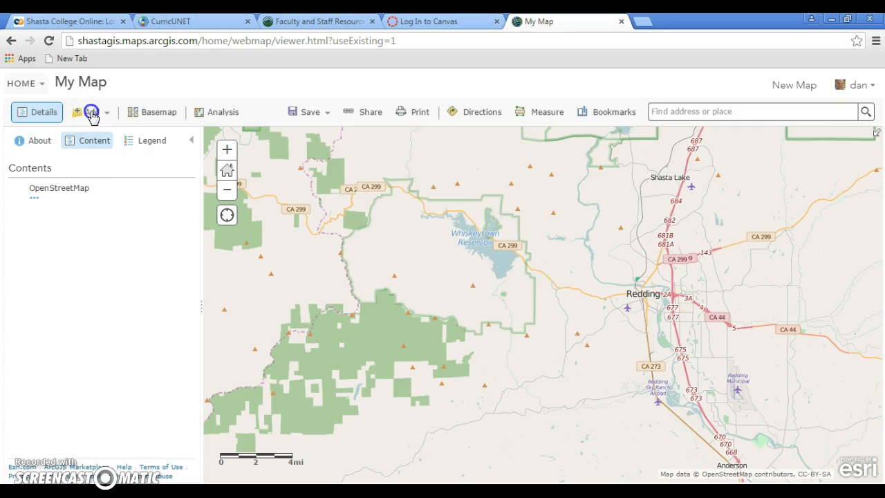
pyautogui.click(174, 115)
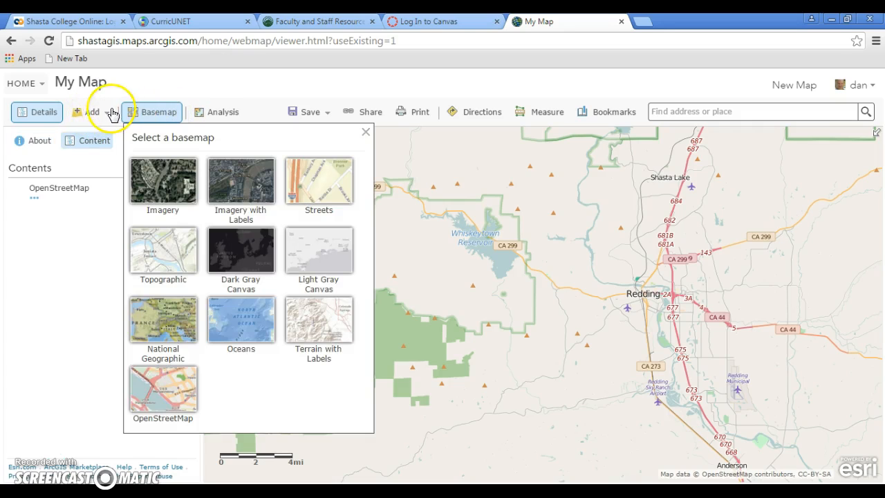
pyautogui.click(110, 113)
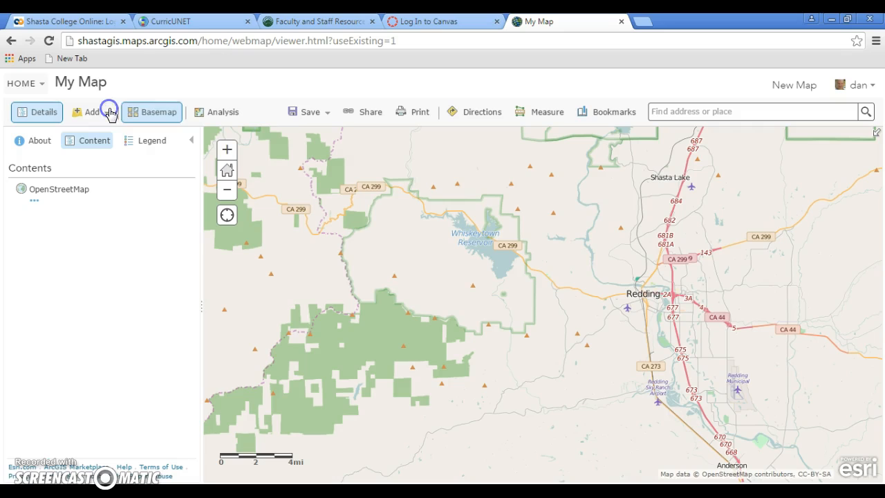
pyautogui.click(622, 22)
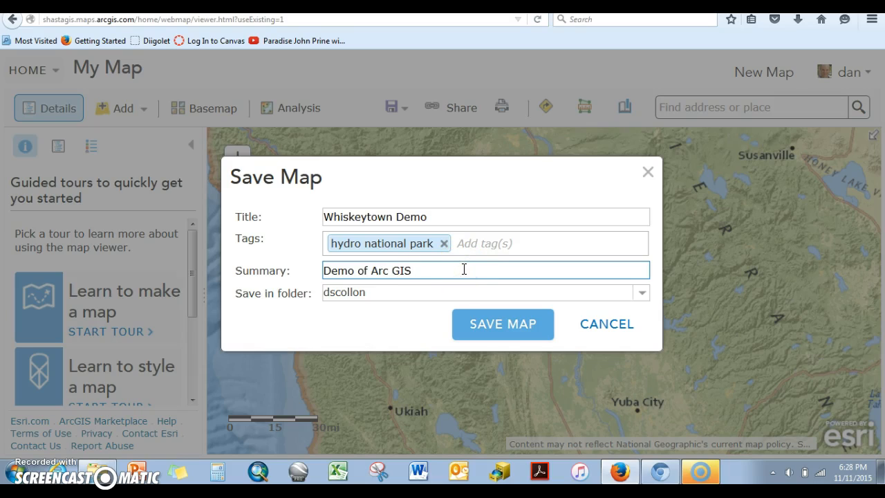
# Save the map with the title Whiskeytown Demo, the tag hydro national park and the summary Demo of Arc GIS.
pyautogui.click(501, 326)
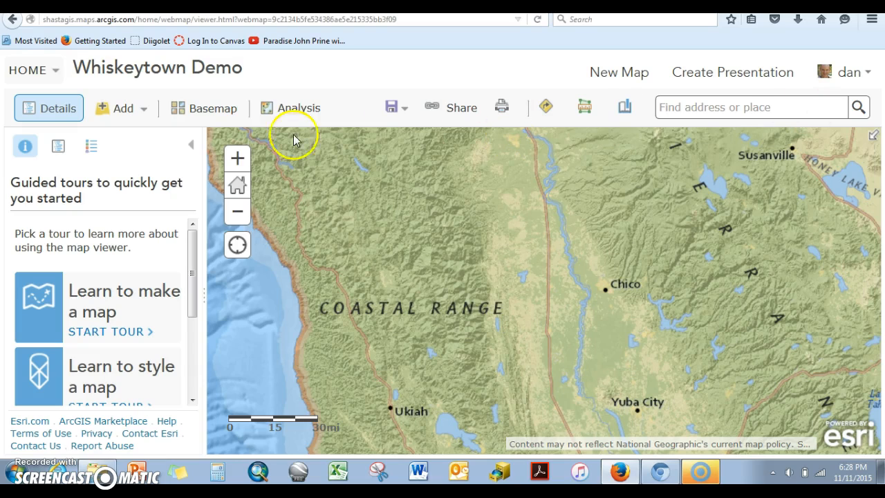
# Start adding a layer from file to Whiskeytown Demo and browse to 7.Labs under 1.Course Documents > 2.GIS Intro GEOG 10.
pyautogui.click(124, 114)
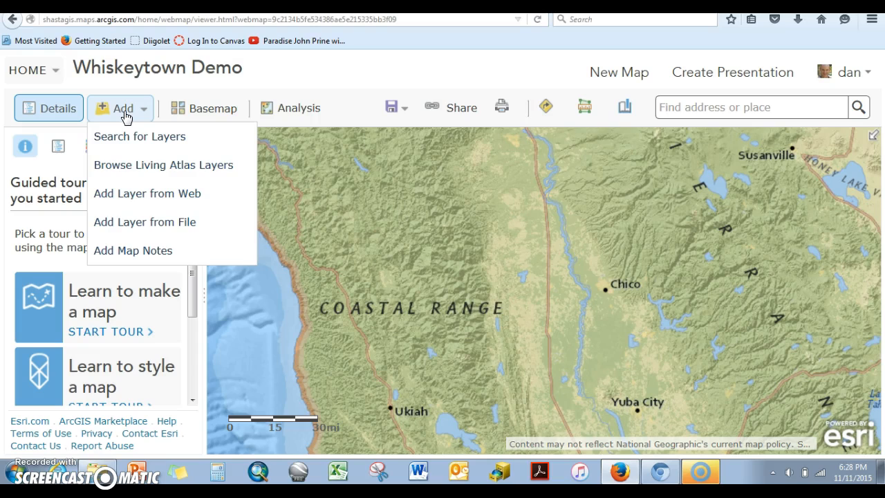
pyautogui.click(166, 226)
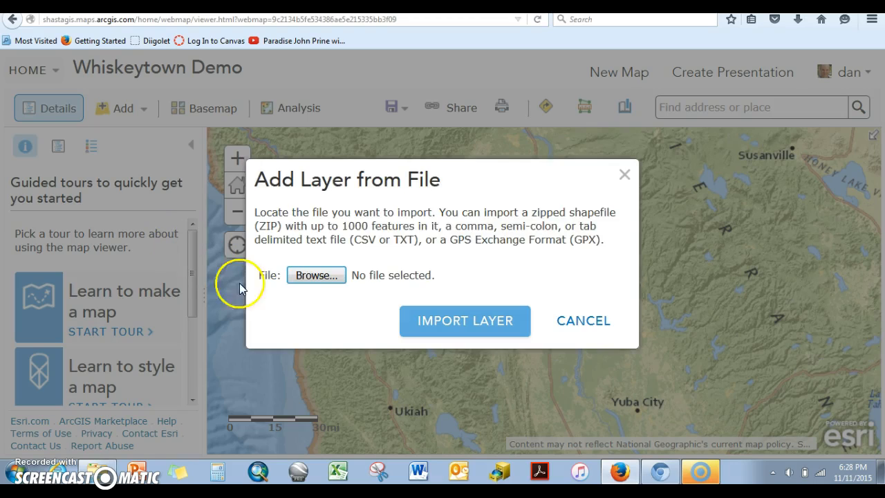
pyautogui.click(311, 276)
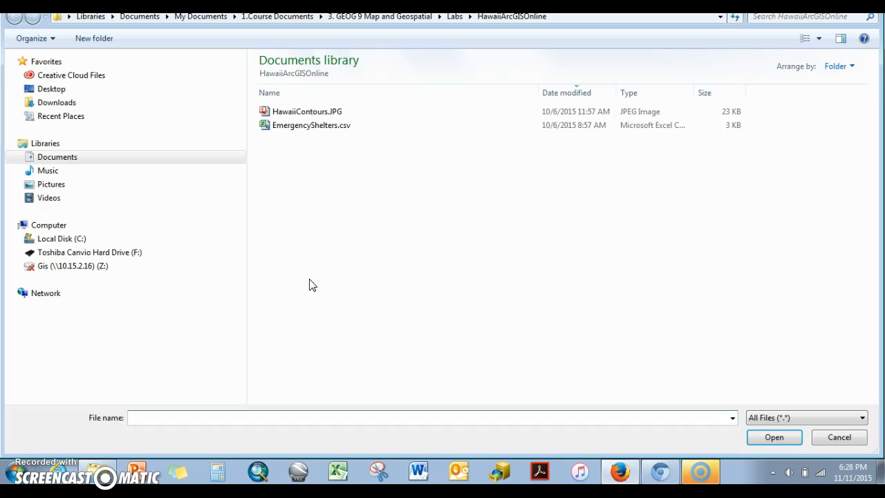
pyautogui.click(20, 157)
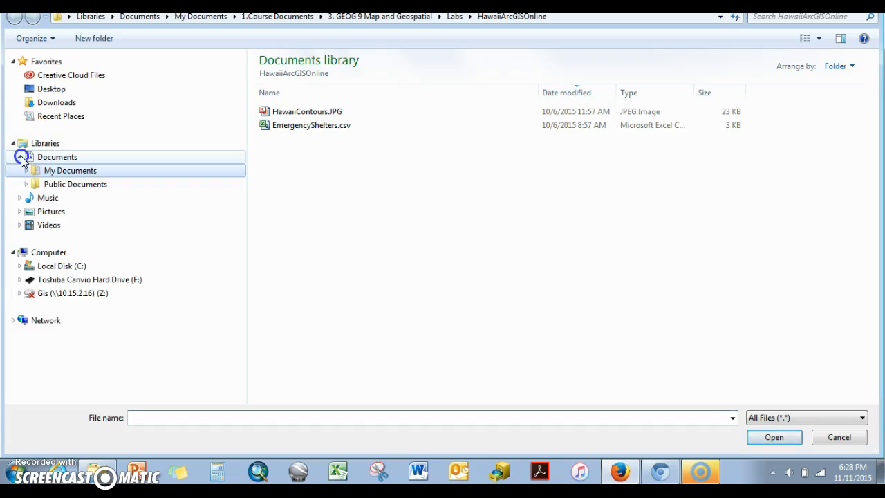
pyautogui.click(25, 171)
pyautogui.click(29, 210)
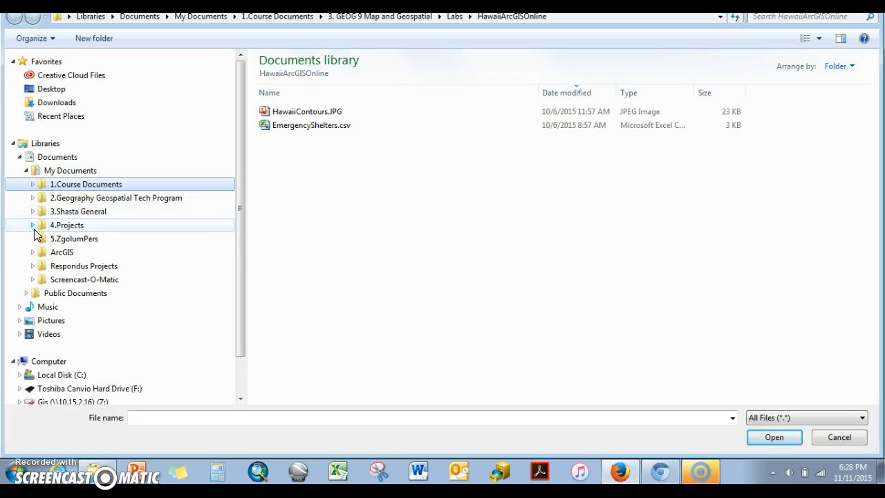
pyautogui.click(31, 184)
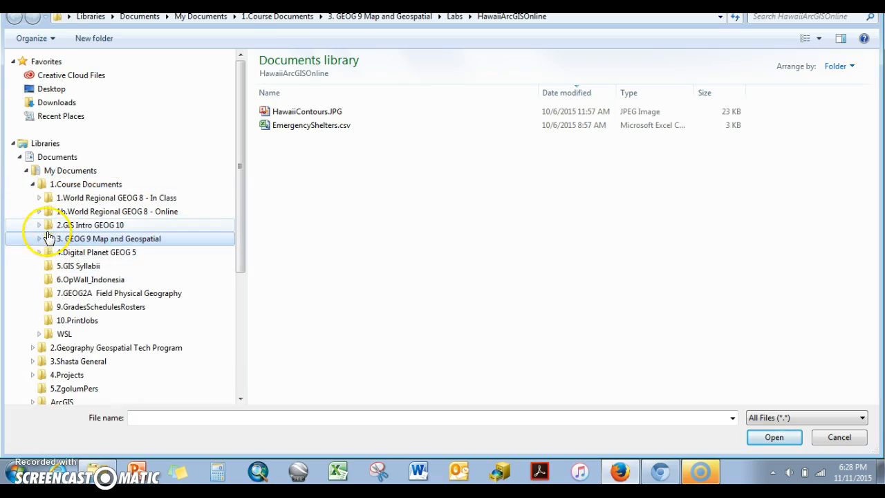
pyautogui.click(39, 224)
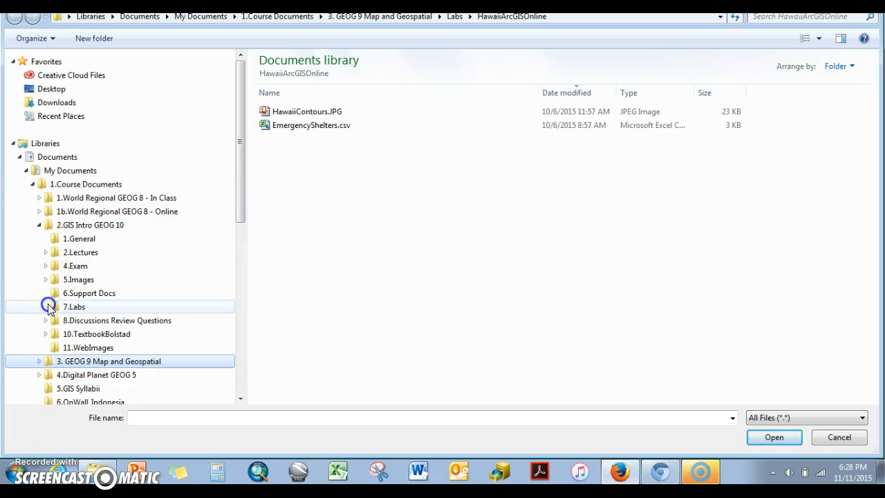
pyautogui.click(47, 306)
pyautogui.click(65, 297)
pyautogui.click(68, 306)
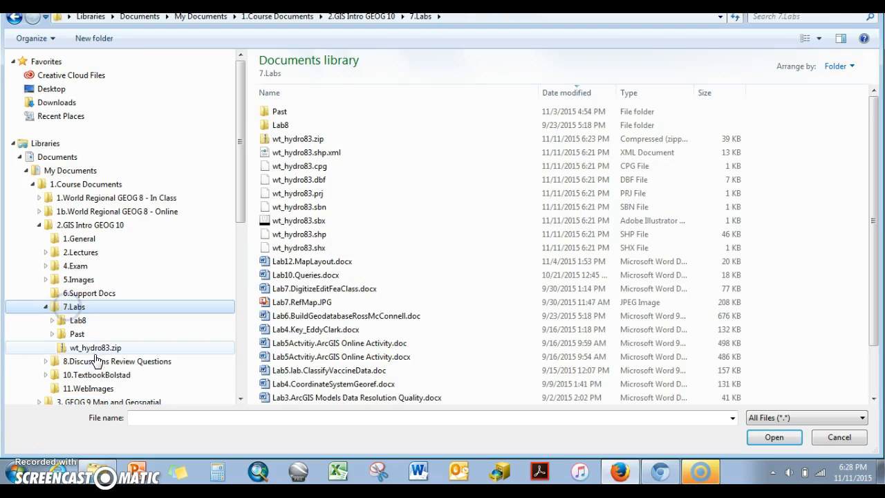
# Try to choose wt_hydro83.zip from the folder tree as the layer file, and cancel the file selection.
pyautogui.click(95, 348)
pyautogui.click(251, 228)
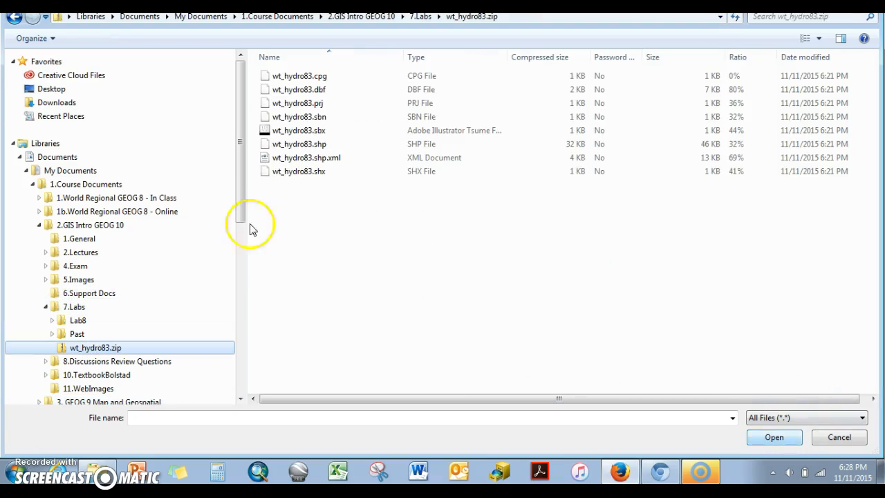
pyautogui.click(772, 434)
pyautogui.click(773, 437)
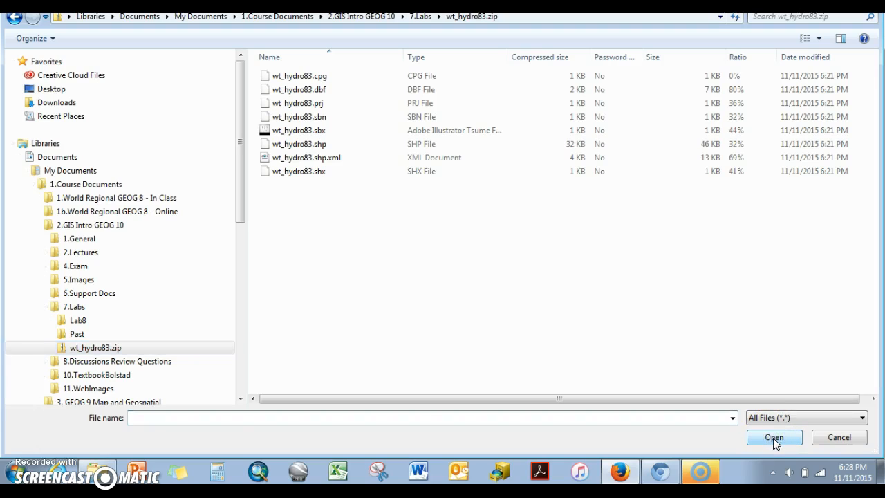
pyautogui.click(95, 349)
pyautogui.click(774, 436)
pyautogui.click(101, 347)
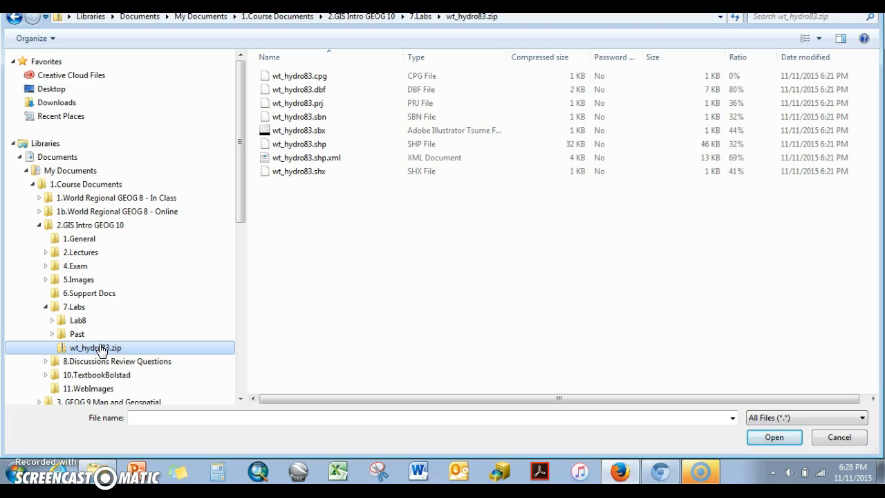
pyautogui.click(839, 437)
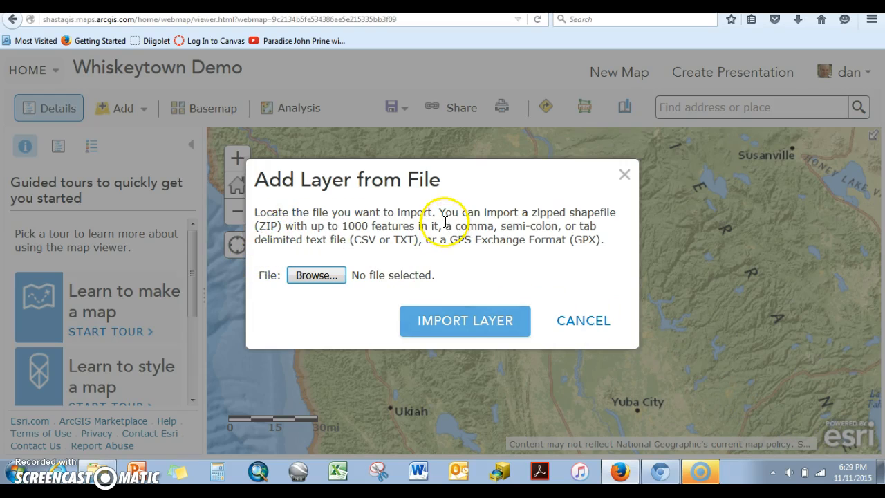
# Reopen and cancel the file selection, and highlight the import instructions on the accepted file formats.
pyautogui.click(335, 276)
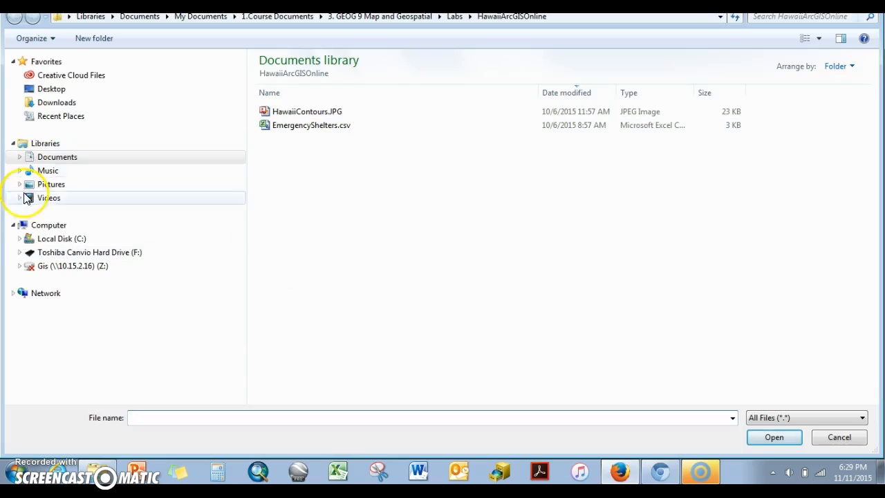
pyautogui.click(838, 437)
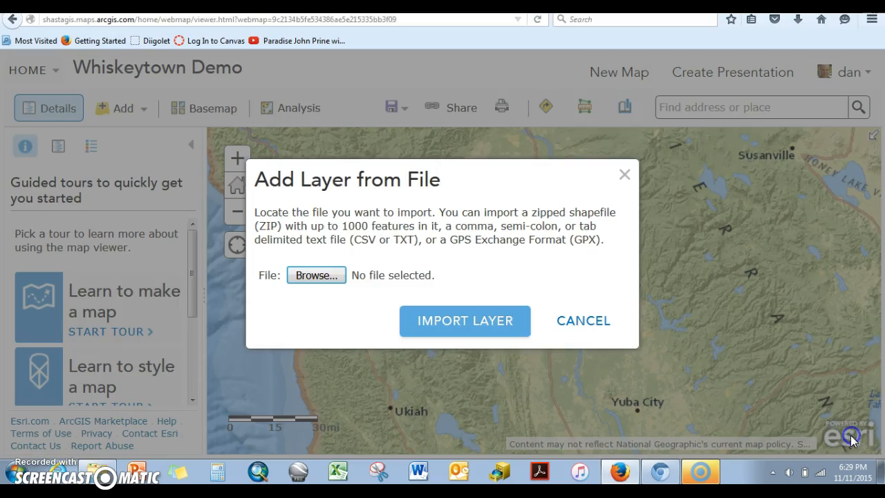
pyautogui.moveTo(260, 216); pyautogui.dragTo(599, 237)
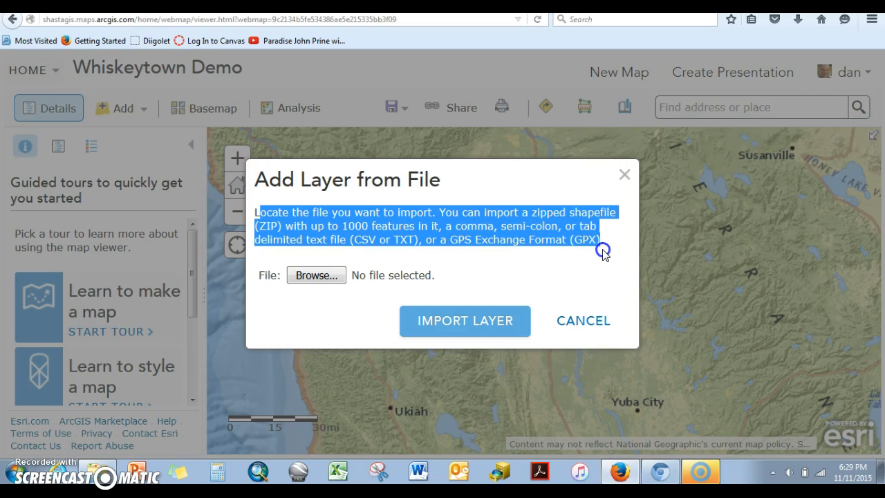
pyautogui.moveTo(603, 253); pyautogui.dragTo(600, 263)
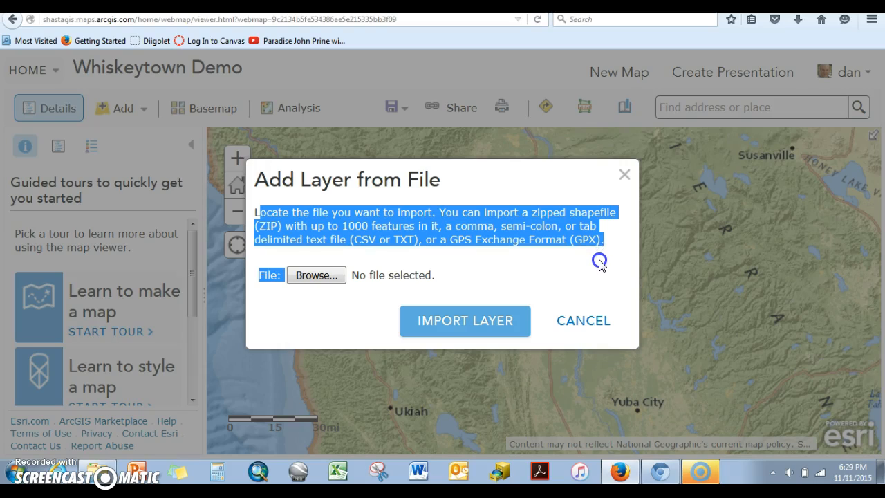
# Browse for the layer file again and go to wt_hydro83.zip inside 2.GIS Intro GEOG 10 > 7.Labs.
pyautogui.click(305, 276)
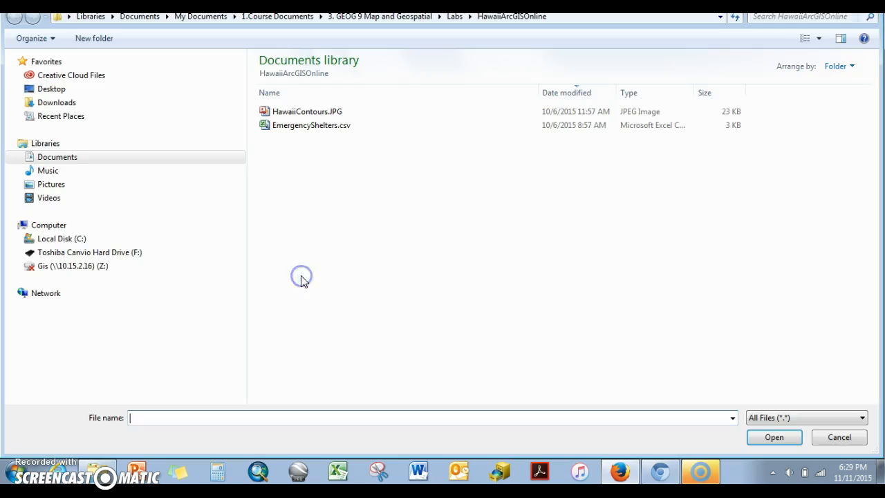
pyautogui.click(21, 157)
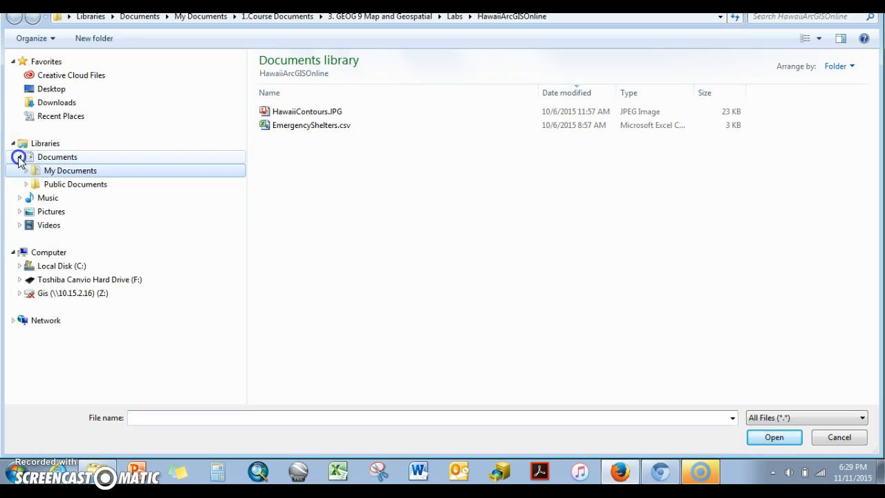
pyautogui.click(26, 171)
pyautogui.click(33, 184)
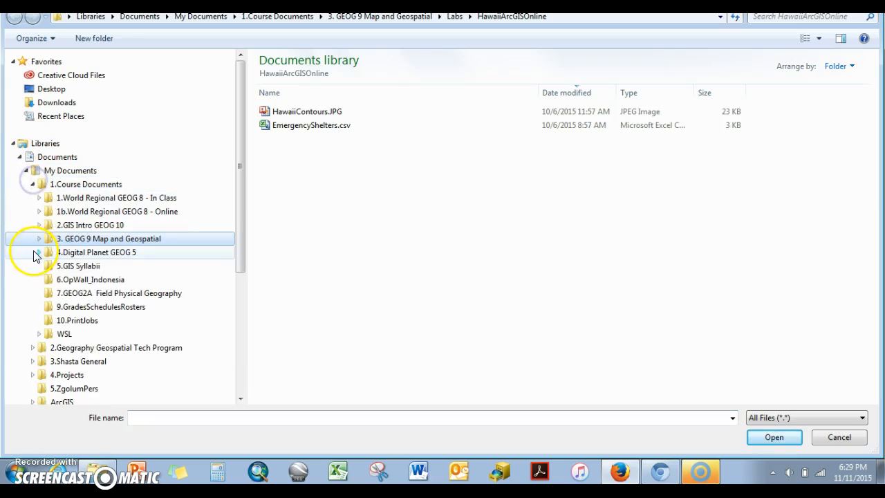
pyautogui.click(38, 224)
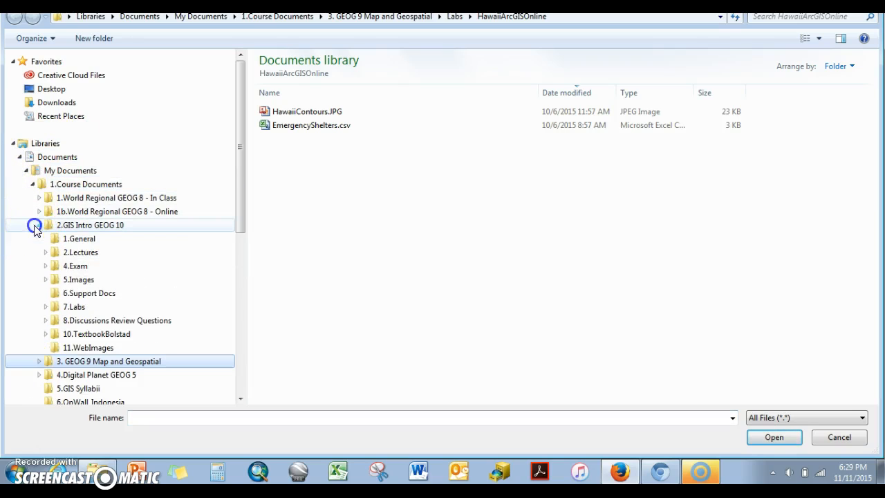
pyautogui.click(45, 306)
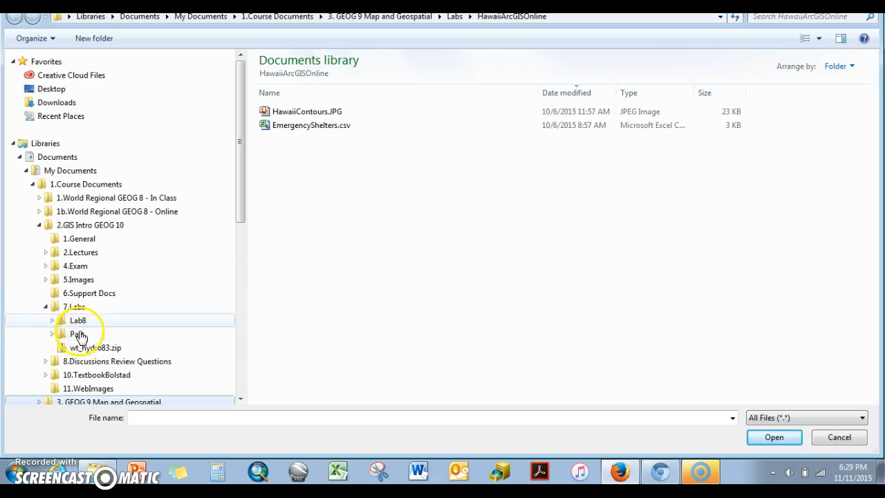
pyautogui.click(92, 348)
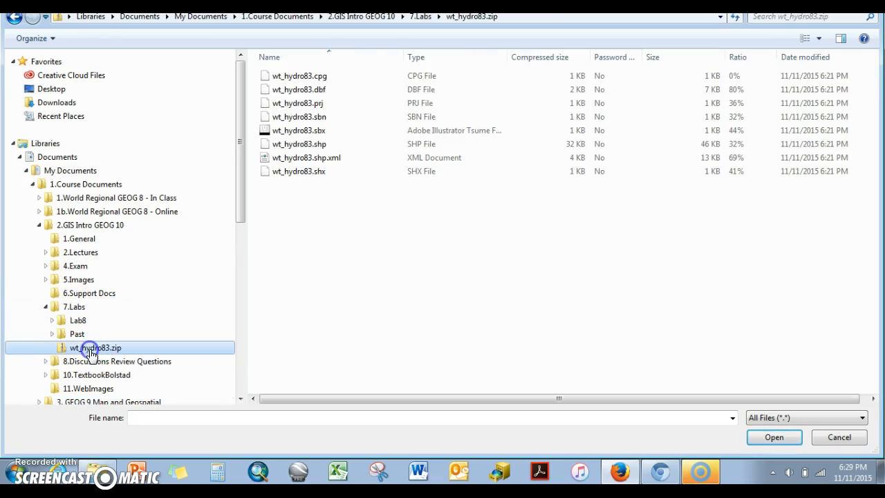
# Try repeatedly to open wt_hydro83.zip for upload, and cancel both the file selection and adding the layer.
pyautogui.click(775, 438)
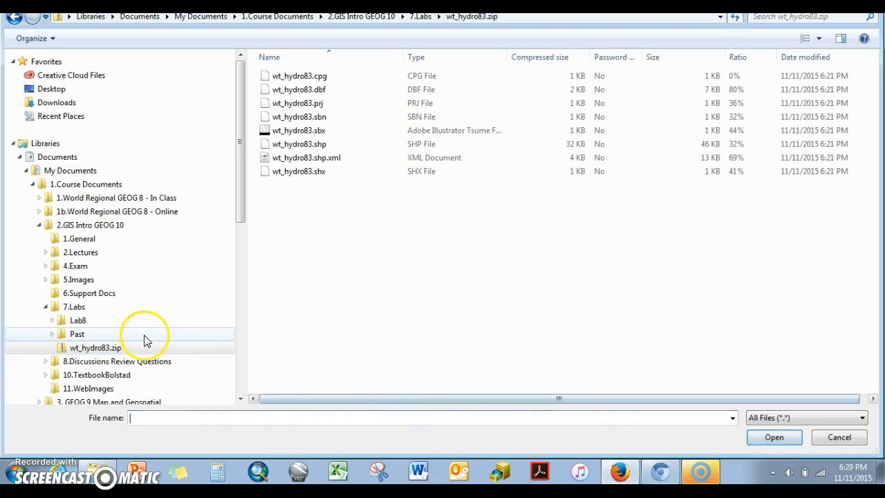
pyautogui.click(88, 349)
pyautogui.moveTo(88, 349); pyautogui.dragTo(148, 419)
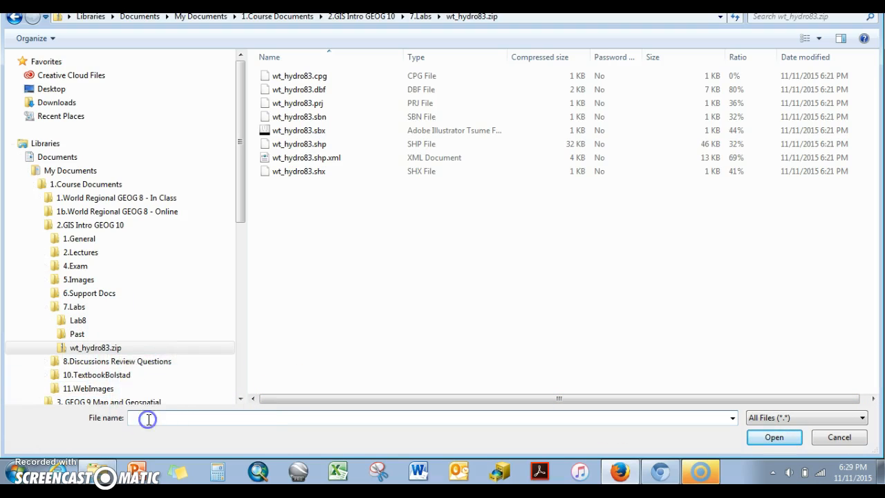
pyautogui.click(100, 351)
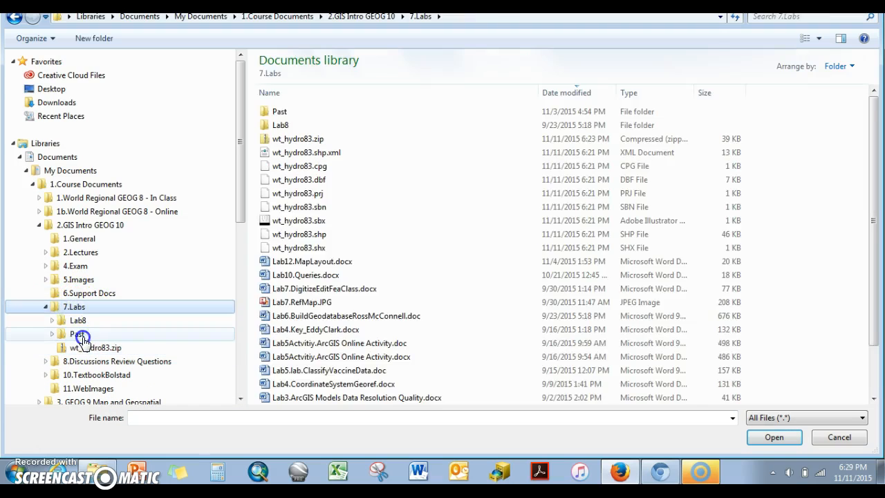
pyautogui.click(88, 347)
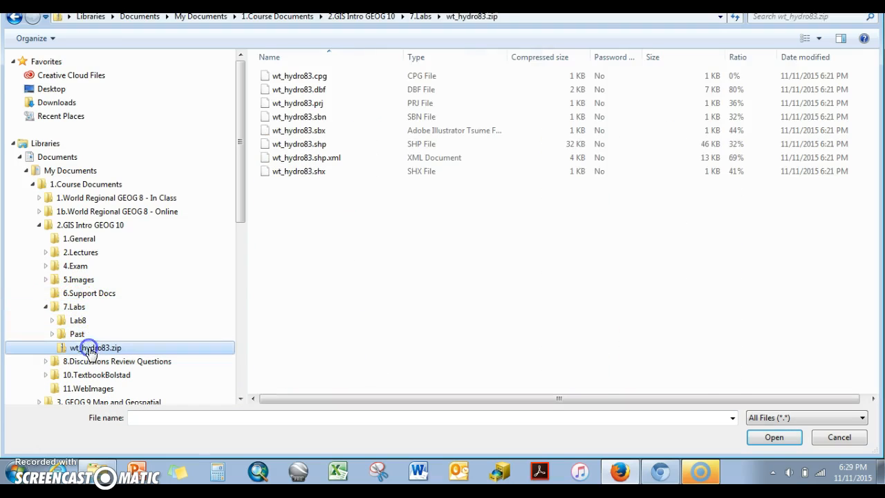
pyautogui.click(779, 437)
pyautogui.moveTo(384, 10); pyautogui.dragTo(408, 23)
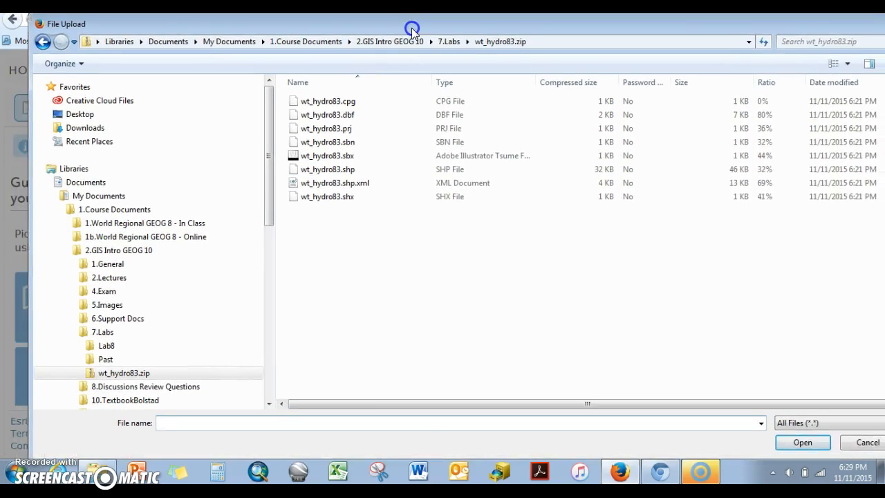
pyautogui.click(114, 369)
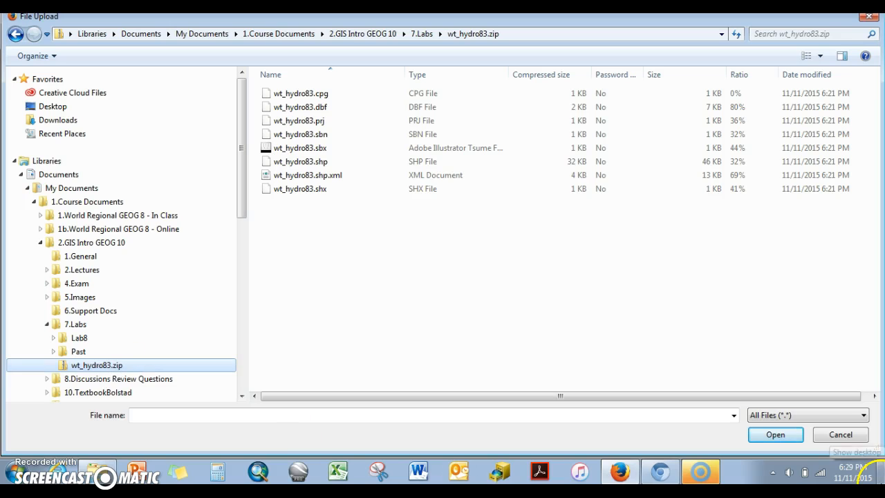
pyautogui.click(776, 434)
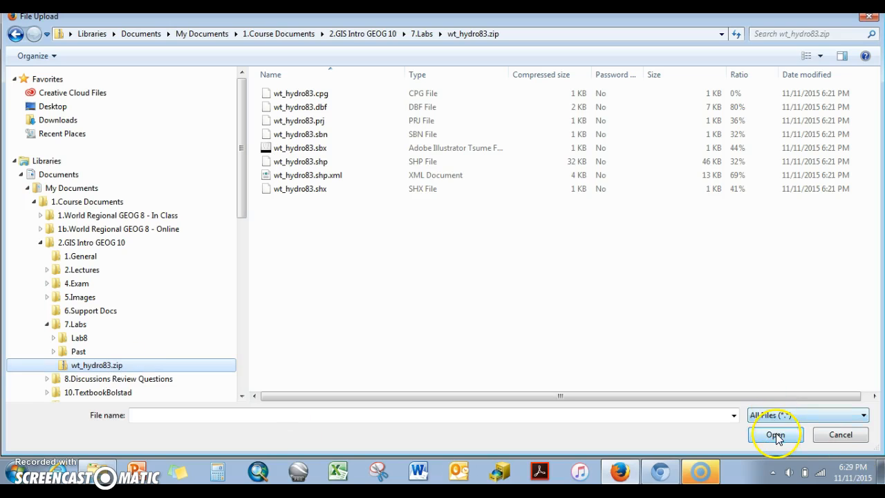
pyautogui.click(851, 438)
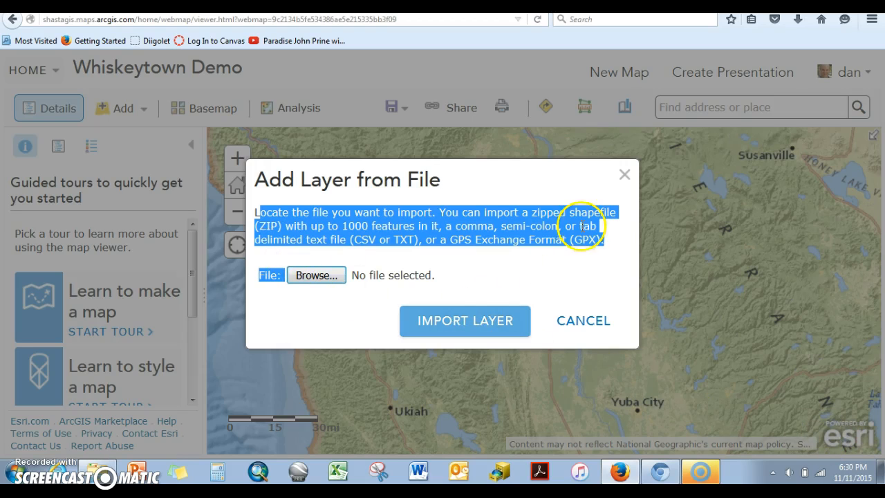
pyautogui.click(625, 175)
pyautogui.hotkey('alt', 'Tab')
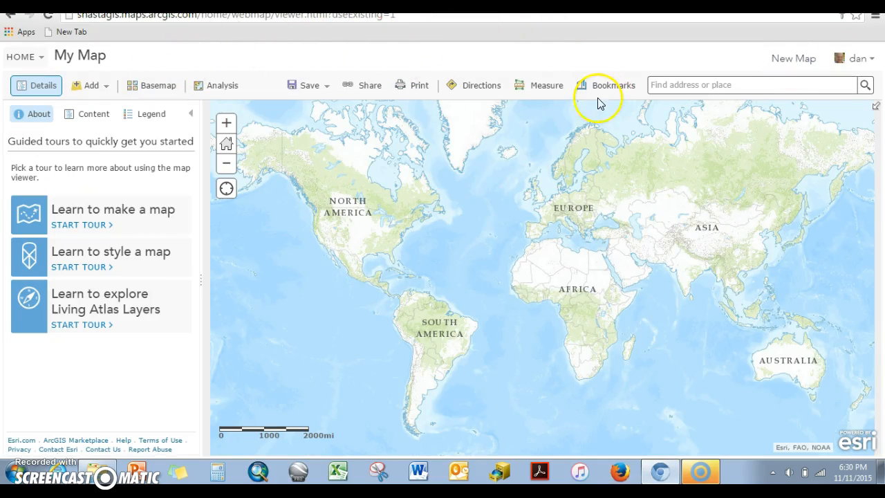
pyautogui.click(319, 85)
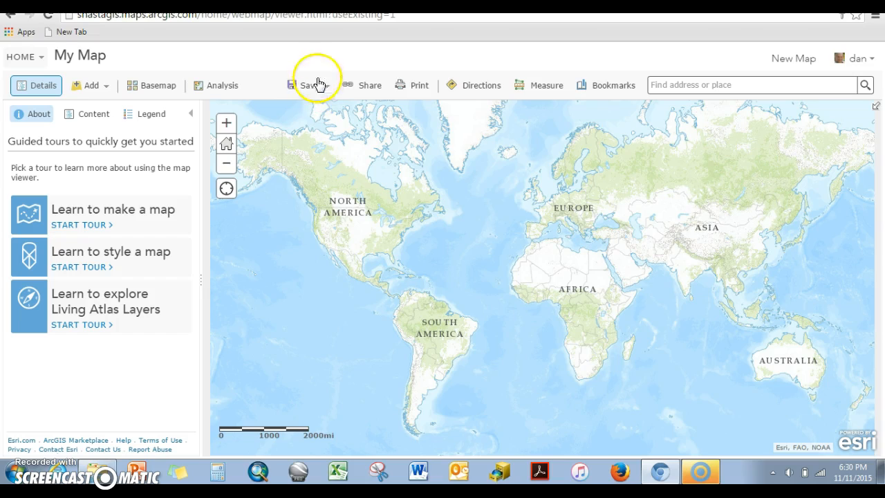
pyautogui.click(606, 85)
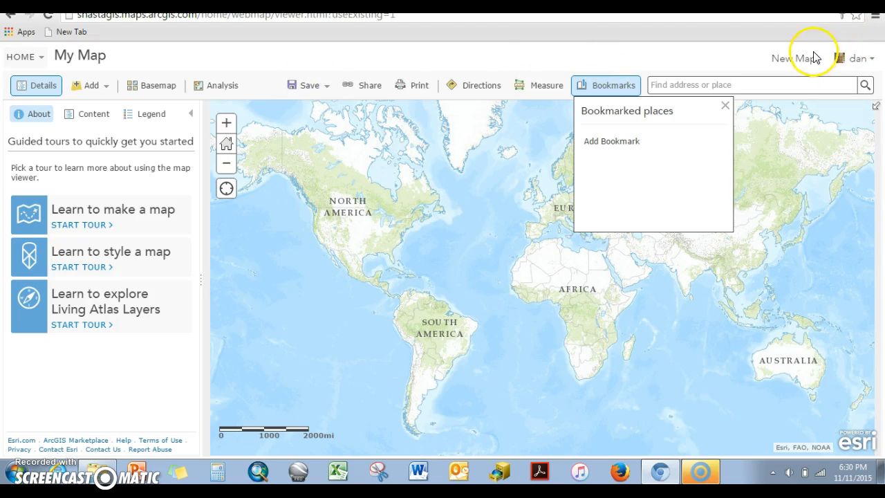
pyautogui.click(813, 58)
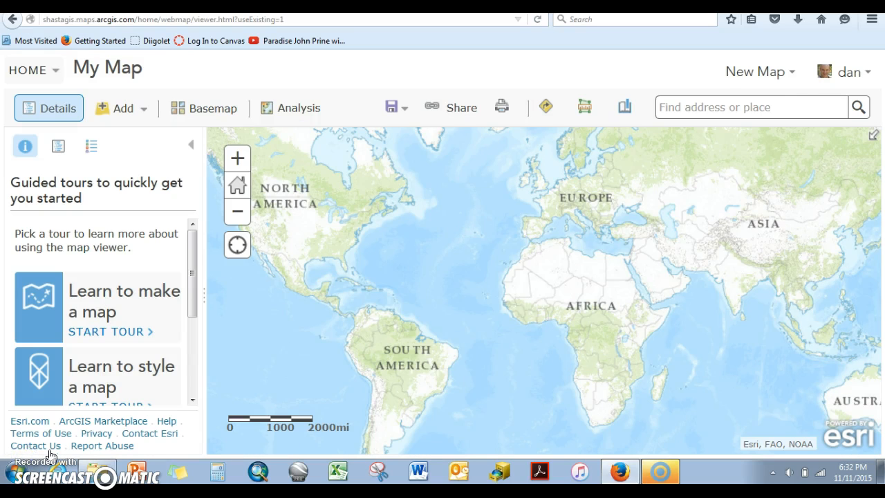
# Import wt_hydro83.zip as a layer from file with features generalized for web display, and close the style settings.
pyautogui.click(140, 108)
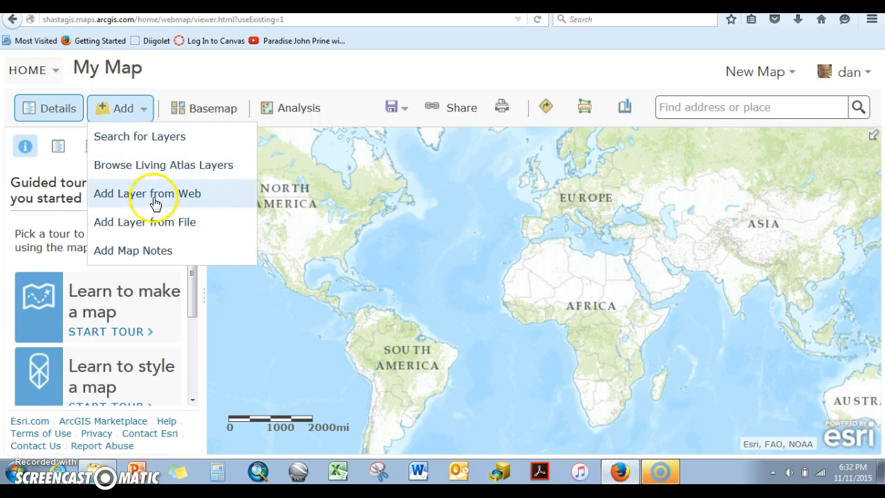
pyautogui.click(162, 220)
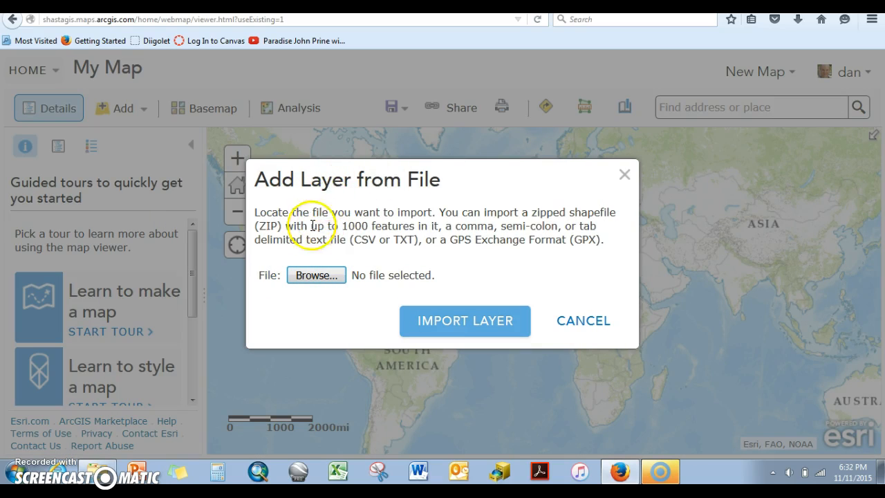
pyautogui.click(317, 276)
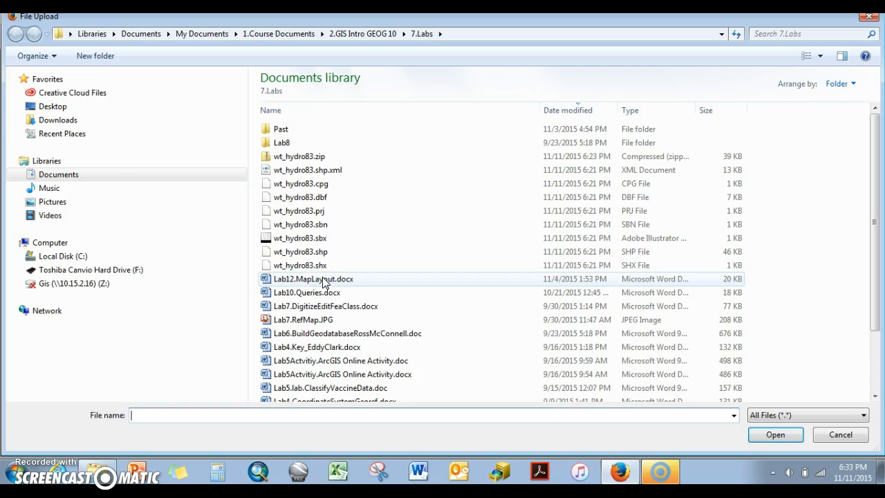
pyautogui.click(300, 158)
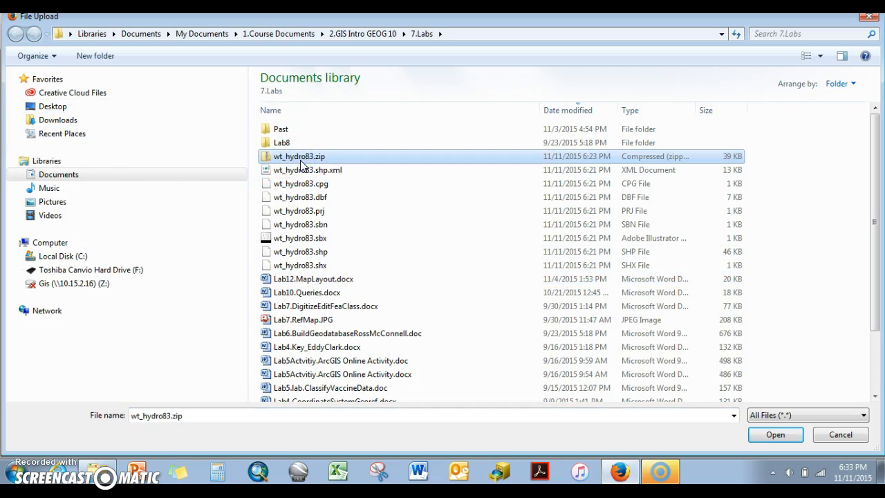
pyautogui.click(785, 435)
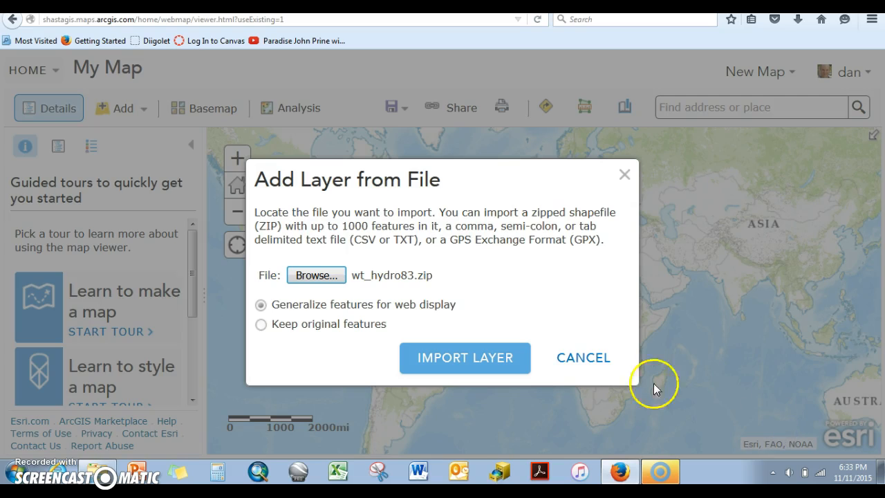
pyautogui.click(465, 361)
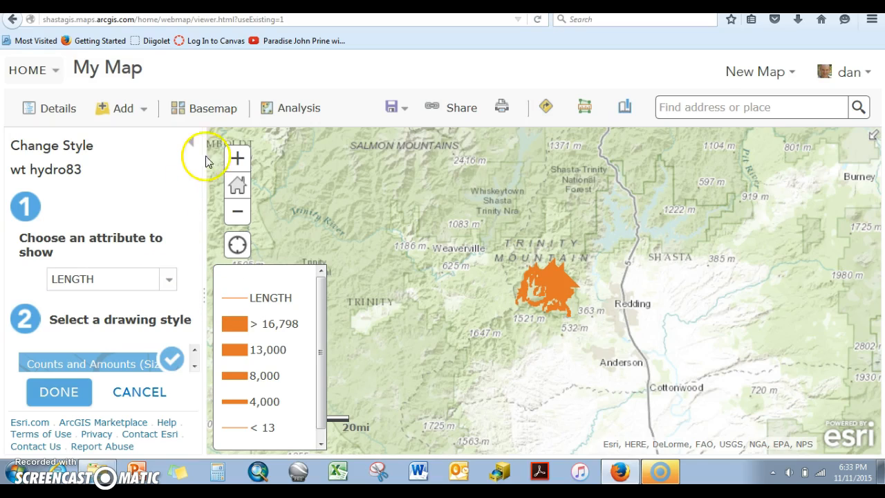
pyautogui.click(193, 144)
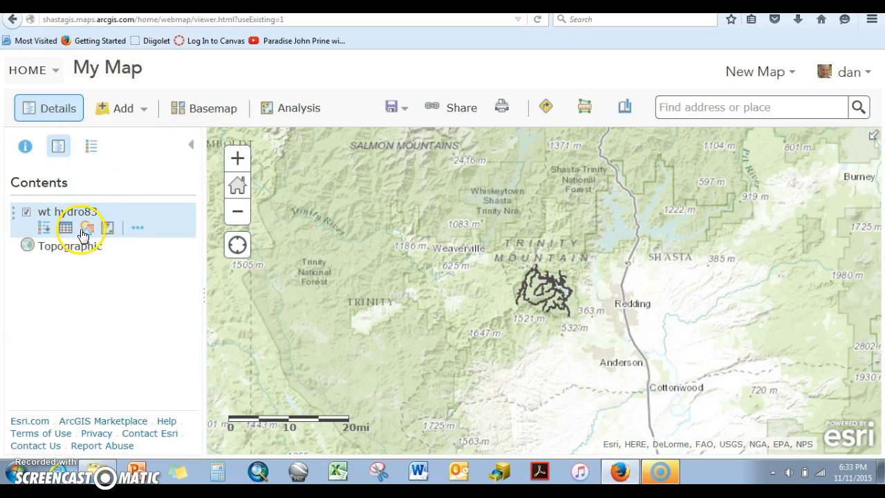
# Examine how the wt hydro83 lines fit the streams and shoreline around Whiskeytown Lake on the topographic basemap.
pyautogui.scroll(2, 529, 311)
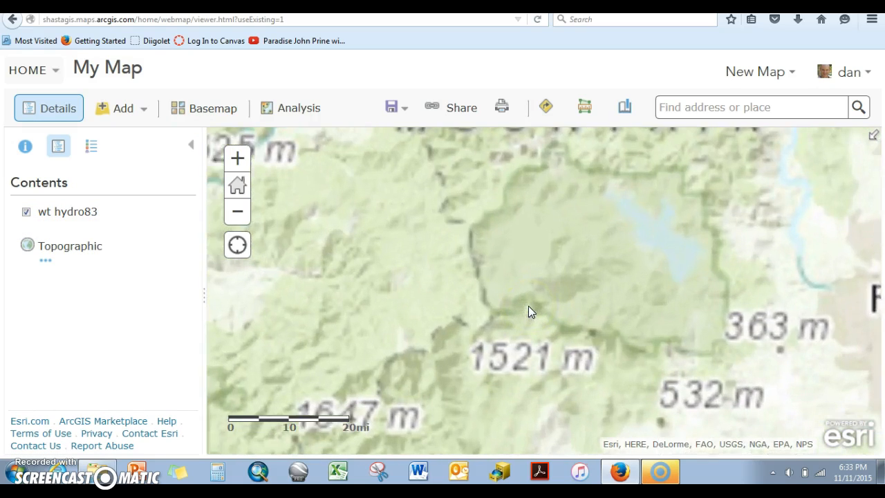
pyautogui.moveTo(656, 297); pyautogui.dragTo(511, 349)
pyautogui.scroll(1, 511, 349)
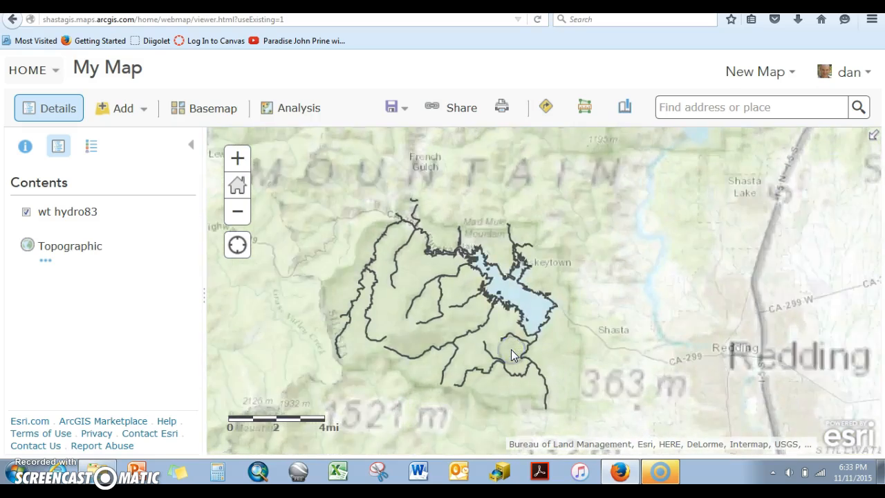
pyautogui.moveTo(683, 302); pyautogui.dragTo(636, 339)
pyautogui.scroll(1, 637, 346)
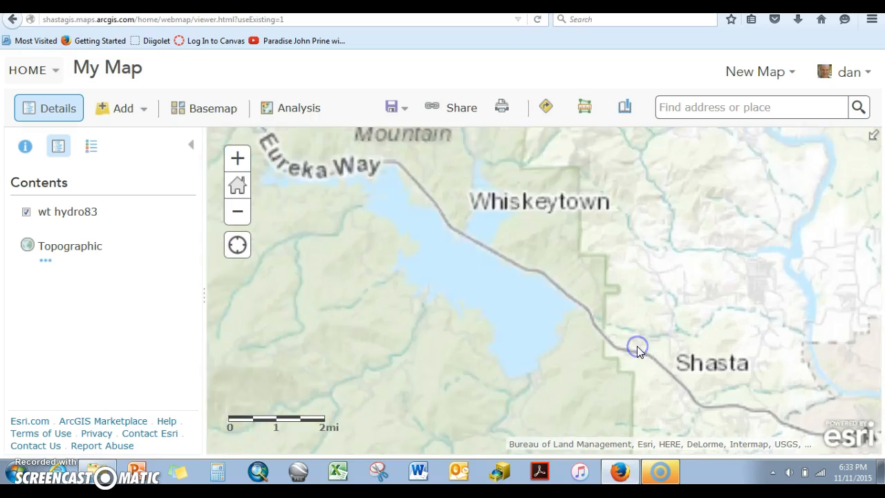
pyautogui.moveTo(274, 319); pyautogui.dragTo(669, 358)
pyautogui.moveTo(638, 238); pyautogui.dragTo(549, 346)
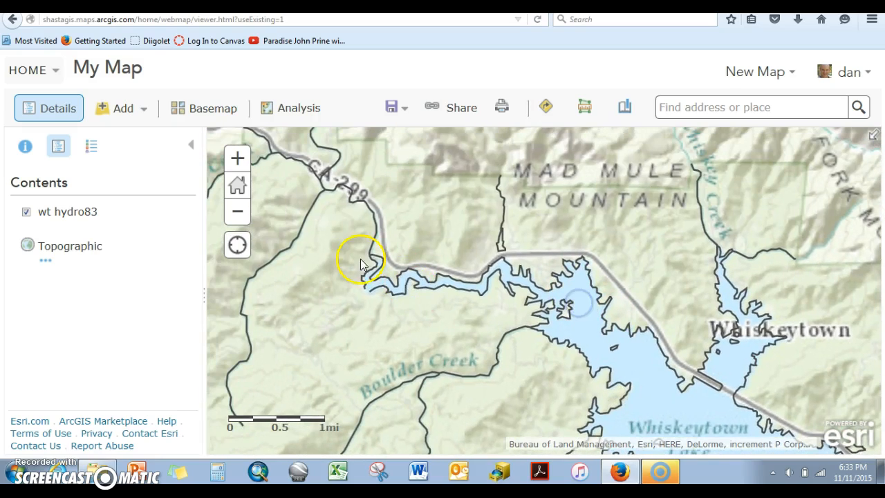
pyautogui.moveTo(809, 294); pyautogui.dragTo(593, 275)
pyautogui.scroll(-2, 592, 275)
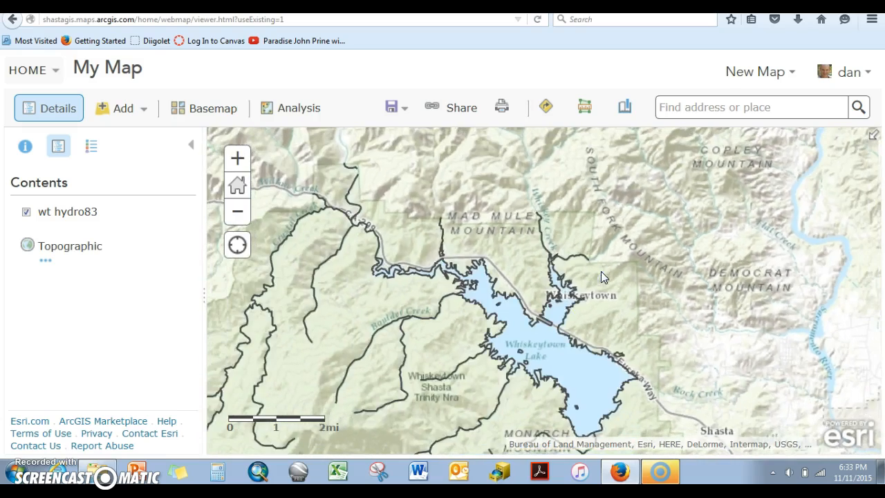
pyautogui.click(622, 339)
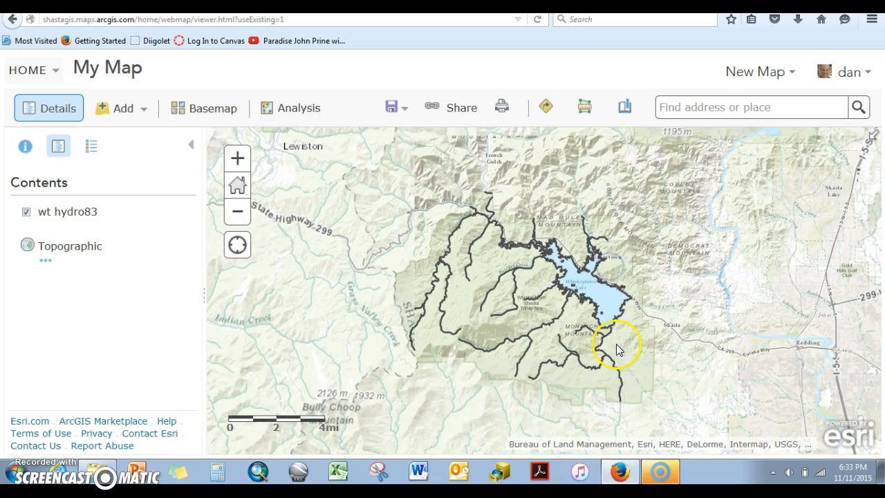
pyautogui.click(67, 211)
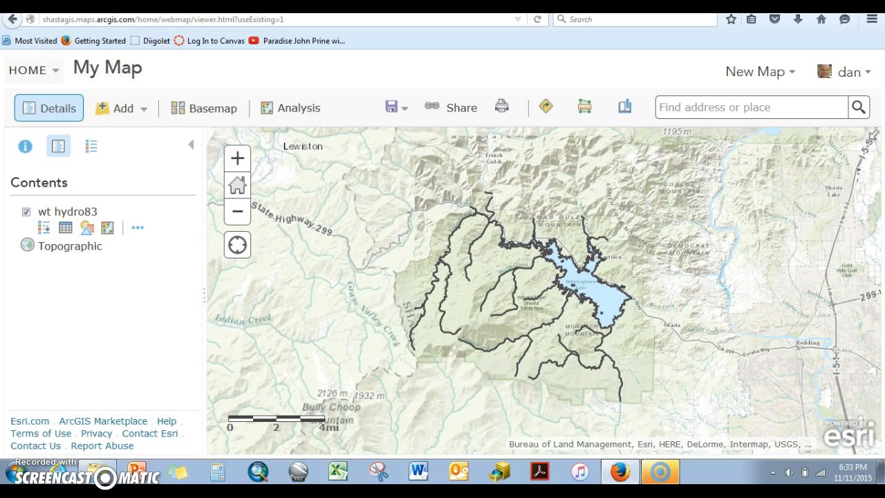
# Start ArcCatalog, close the mistakenly launched Outlook, and switch to the ArcCatalog window.
pyautogui.click(514, 475)
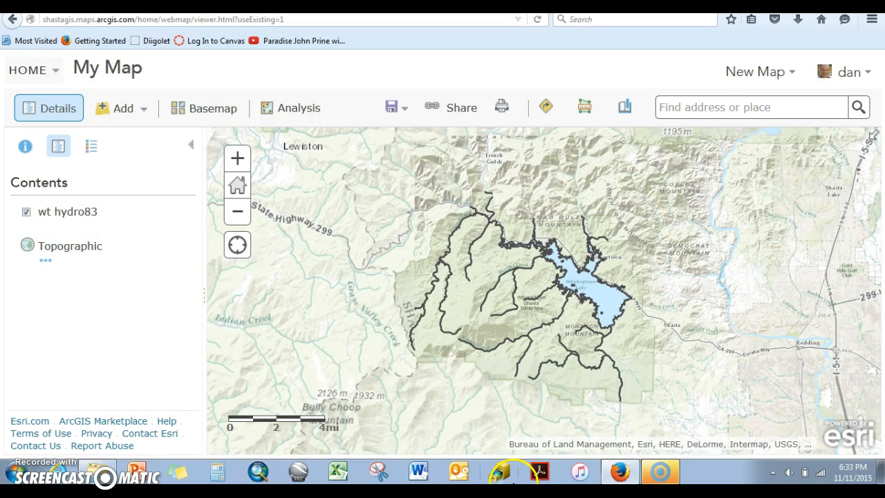
pyautogui.click(459, 472)
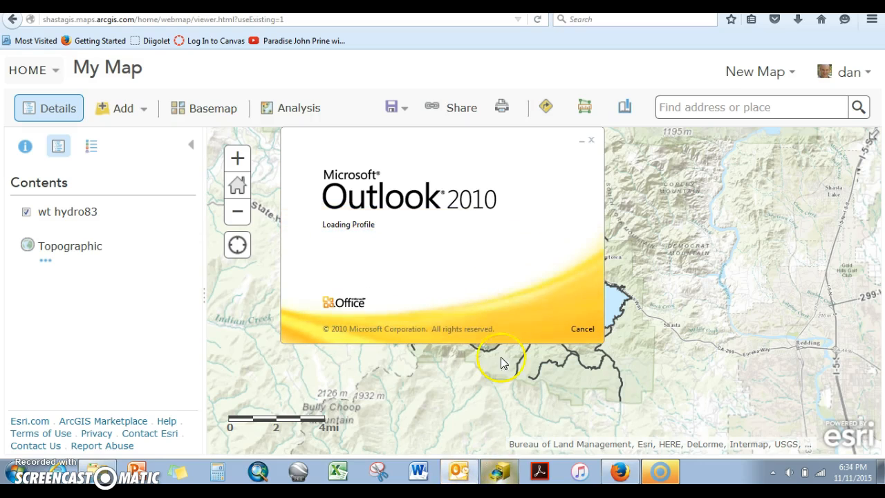
pyautogui.rightClick(468, 479)
pyautogui.click(446, 446)
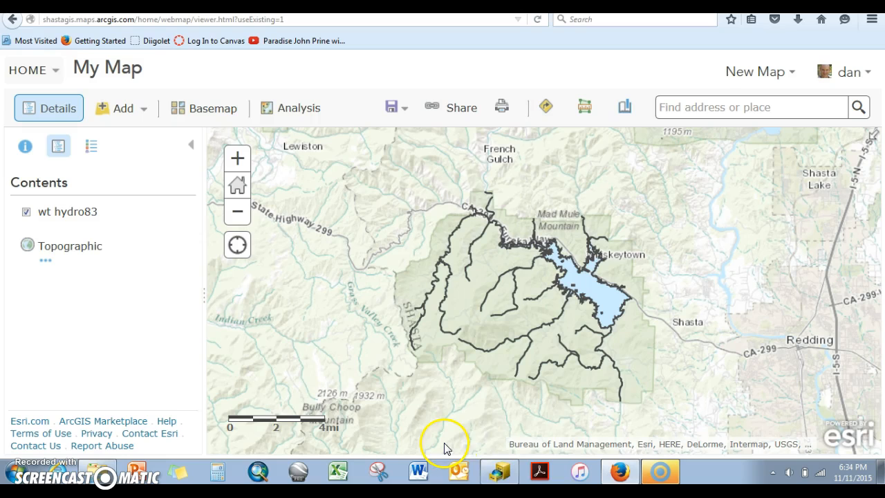
pyautogui.click(501, 472)
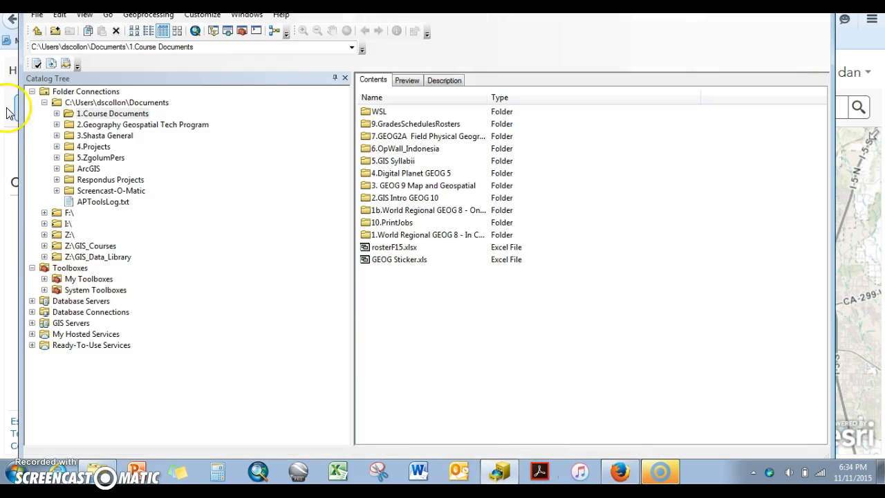
# Browse the catalog tree to F:\1.Master\GIS_Data\Whiskeytown_data\Whiskeytown_NRA\Spatial Data and select wtroads.shp.
pyautogui.click(45, 213)
pyautogui.click(57, 223)
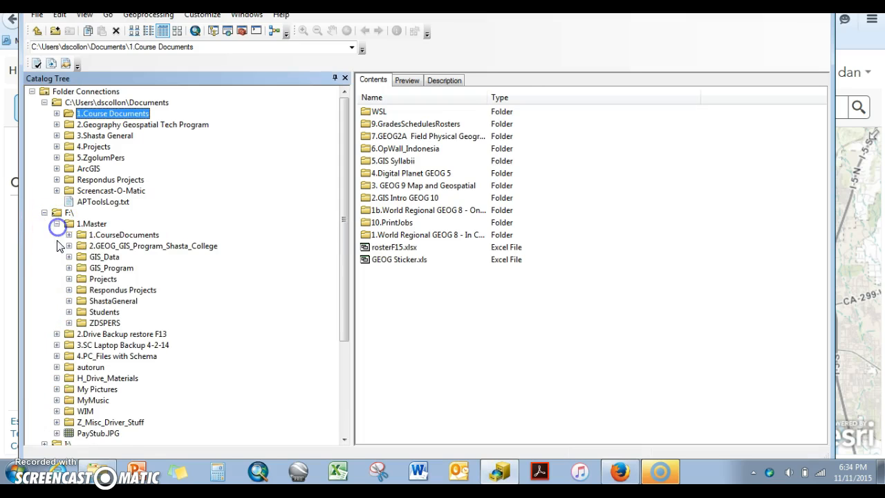
pyautogui.click(70, 257)
pyautogui.scroll(-3, 73, 389)
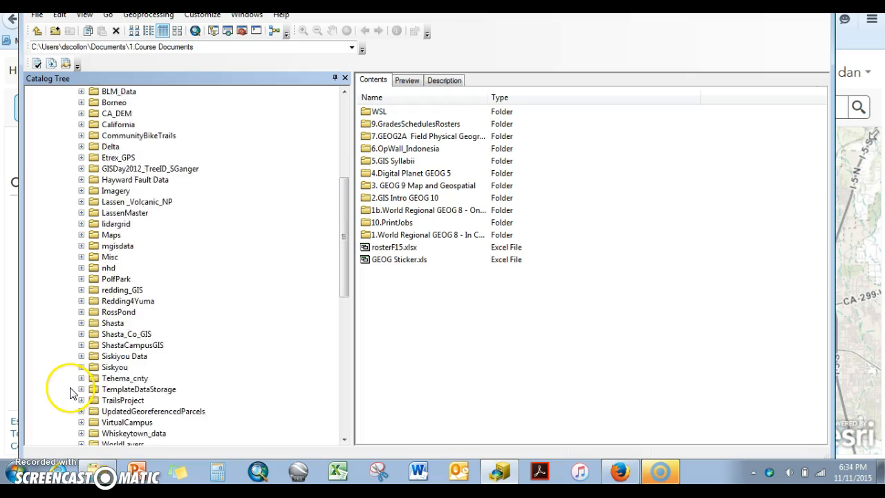
pyautogui.click(82, 400)
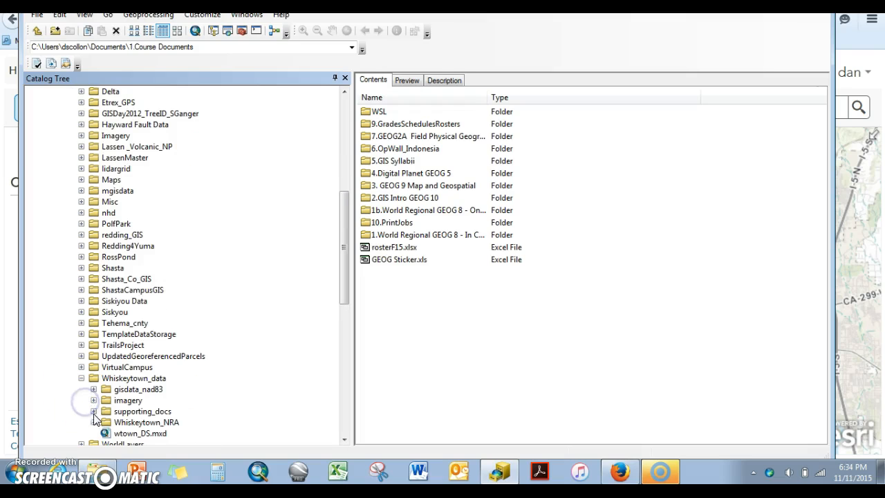
pyautogui.click(95, 422)
pyautogui.click(106, 422)
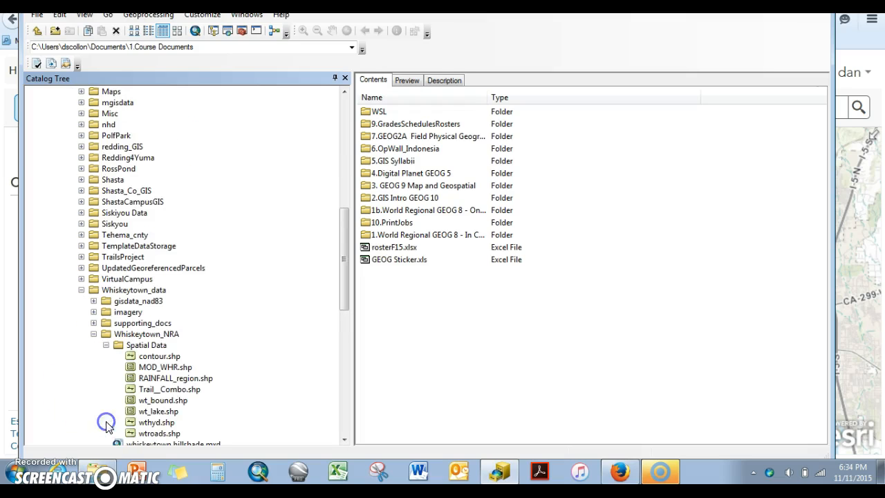
pyautogui.scroll(-1, 206, 407)
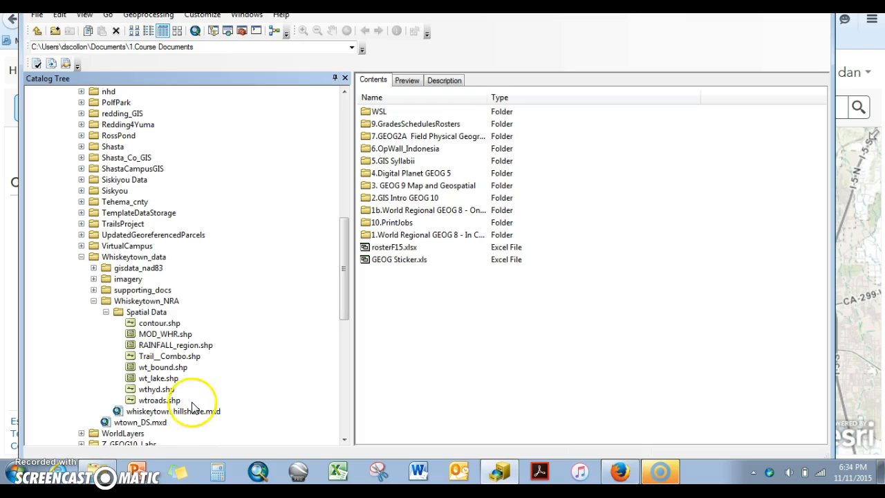
pyautogui.click(156, 389)
pyautogui.click(159, 401)
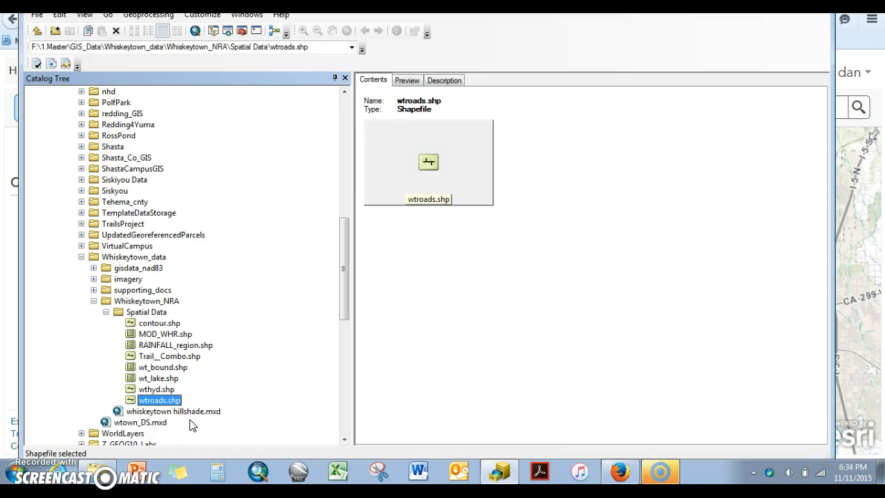
# View the metadata description of wtroads.shp without upgrading it, and examine its spatial reference.
pyautogui.click(441, 80)
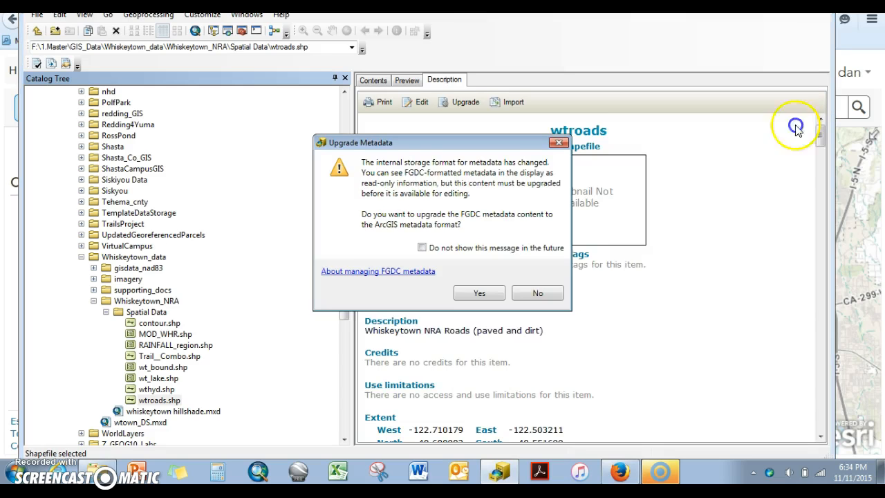
pyautogui.click(538, 292)
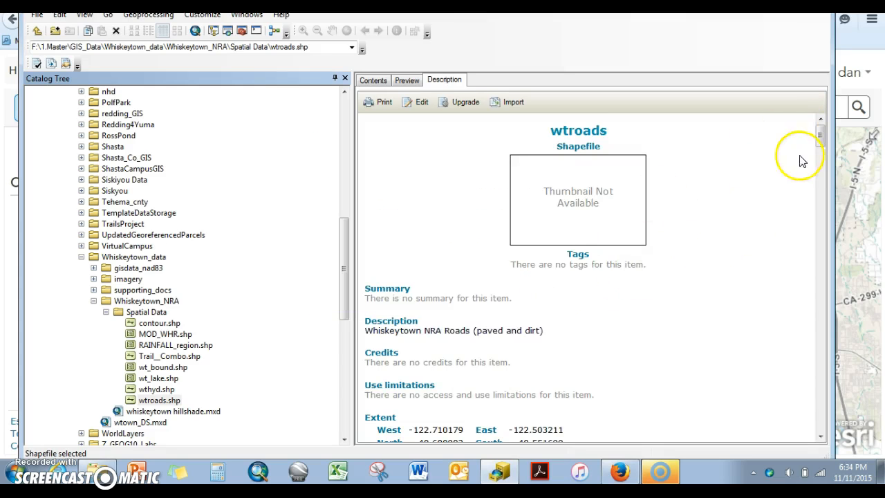
pyautogui.moveTo(828, 141); pyautogui.dragTo(816, 213)
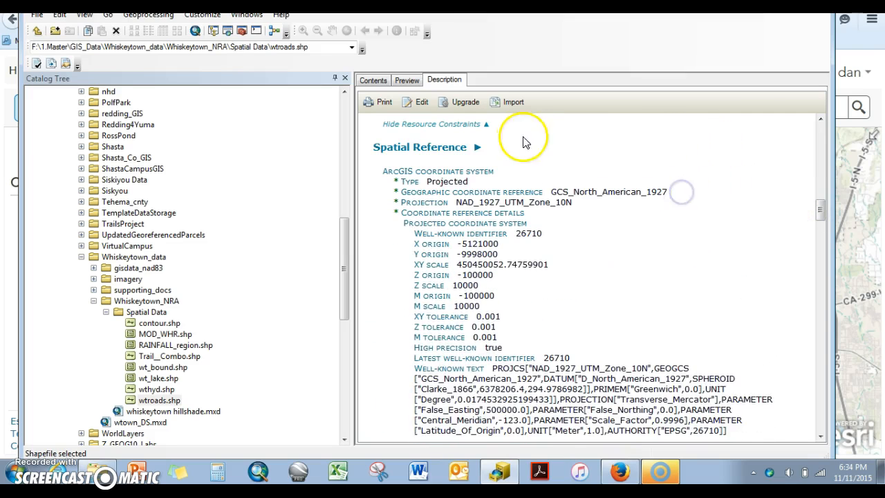
# Open the Project tool from the Projections and Transformations toolset of the Data Management Tools in ArcToolbox.
pyautogui.click(245, 31)
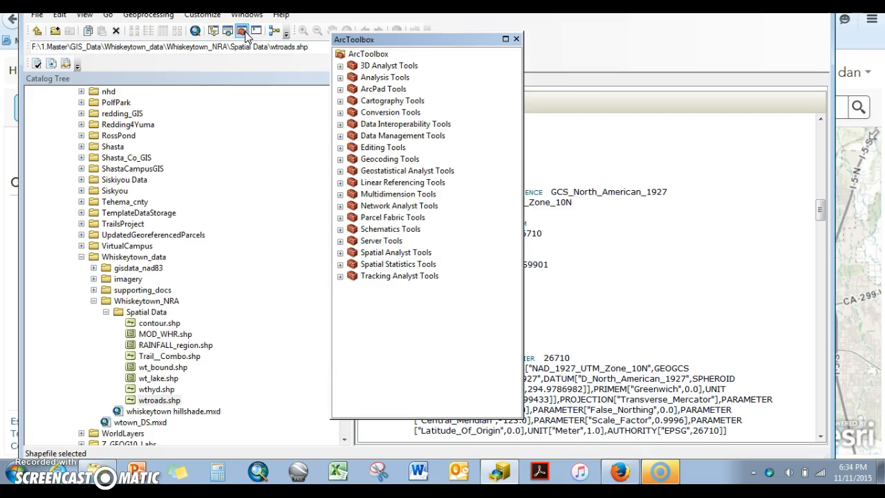
pyautogui.click(340, 136)
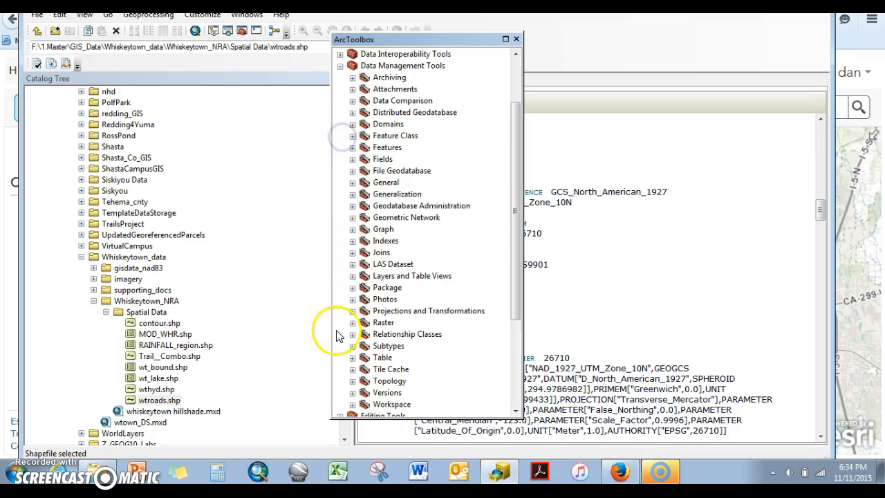
pyautogui.click(352, 311)
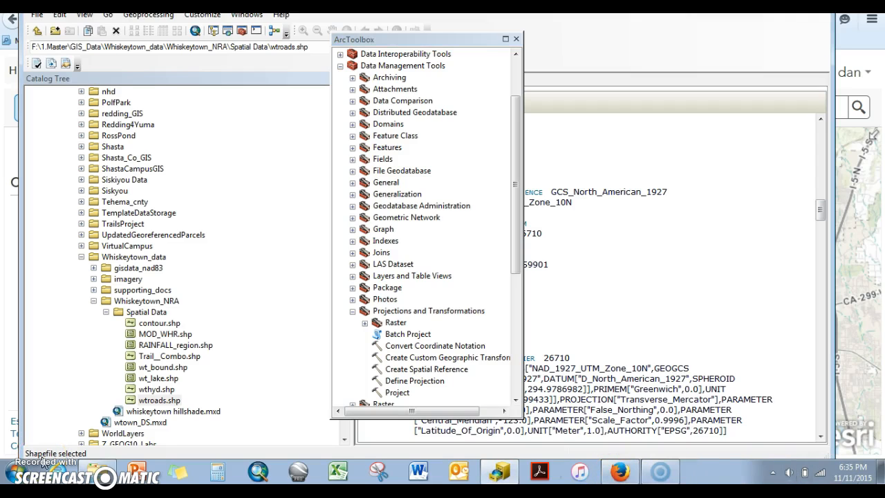
pyautogui.doubleClick(398, 393)
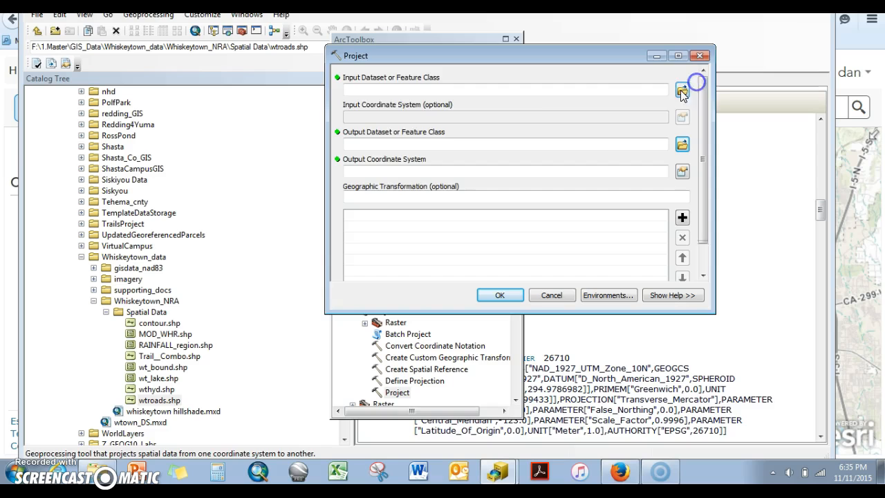
# Run the Project tool on wtroads.shp with WGS_1984_UTM_Zone_10N as the output coordinate system.
pyautogui.click(681, 91)
pyautogui.click(649, 263)
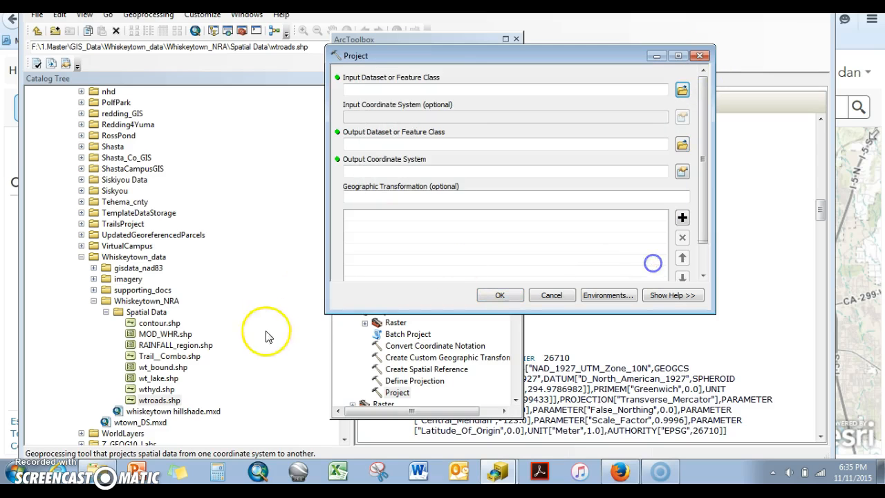
pyautogui.moveTo(168, 405); pyautogui.dragTo(356, 128)
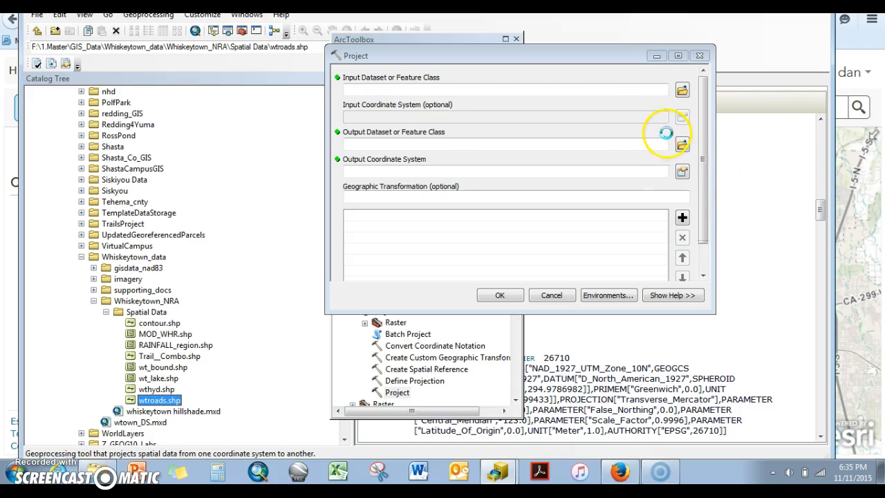
pyautogui.click(682, 173)
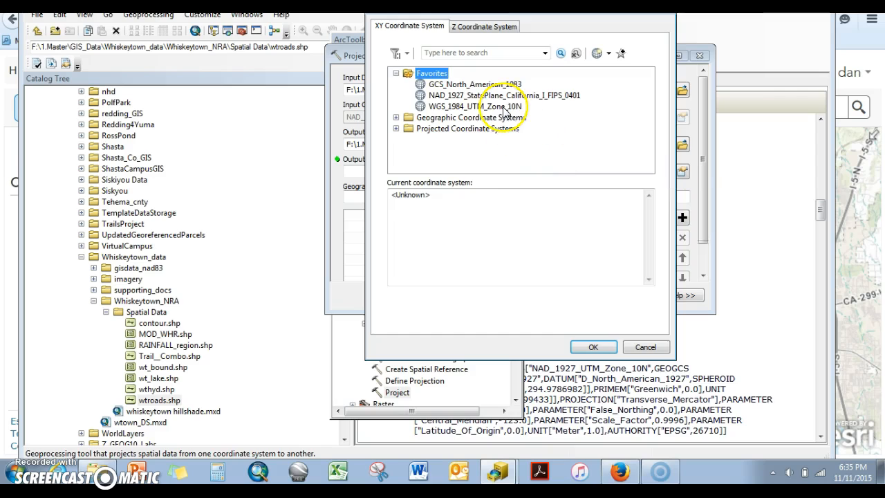
pyautogui.click(504, 108)
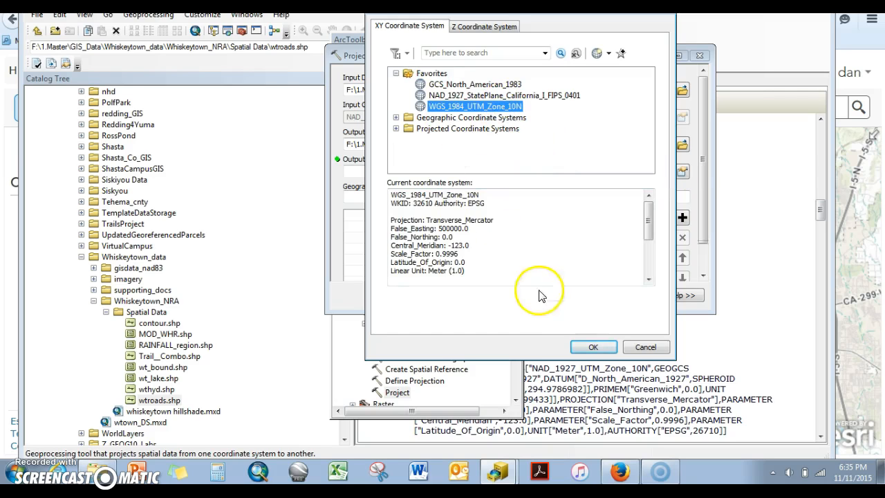
pyautogui.click(592, 347)
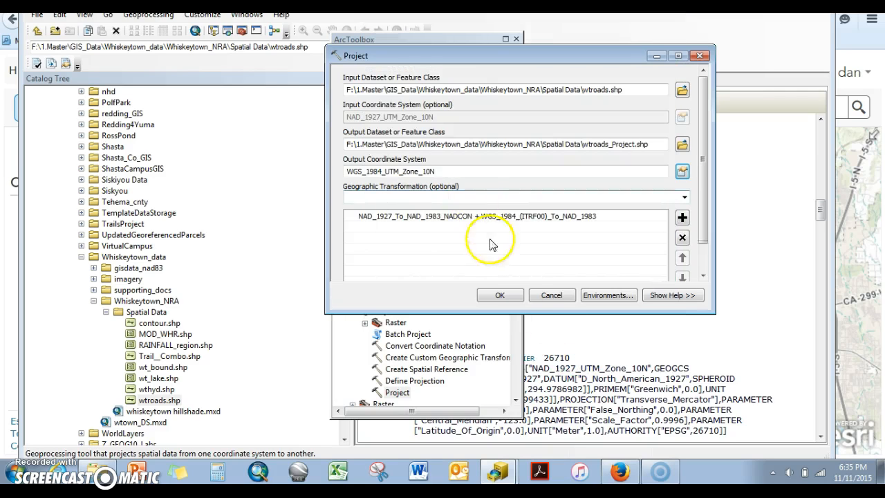
pyautogui.click(517, 296)
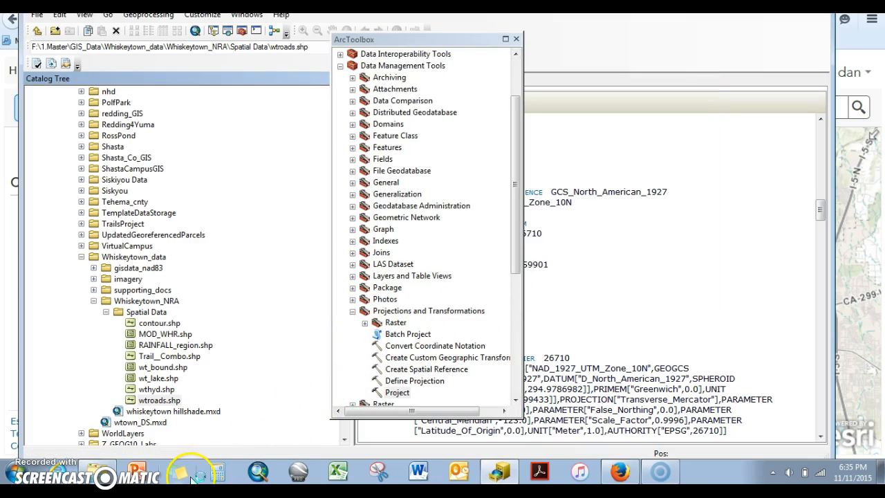
# Switch to Windows Explorer and open the folder F:\1.Master\GIS_Data\Whiskeytown_data\Whiskeytown_NRA\Spatial Data.
pyautogui.moveTo(104, 470)
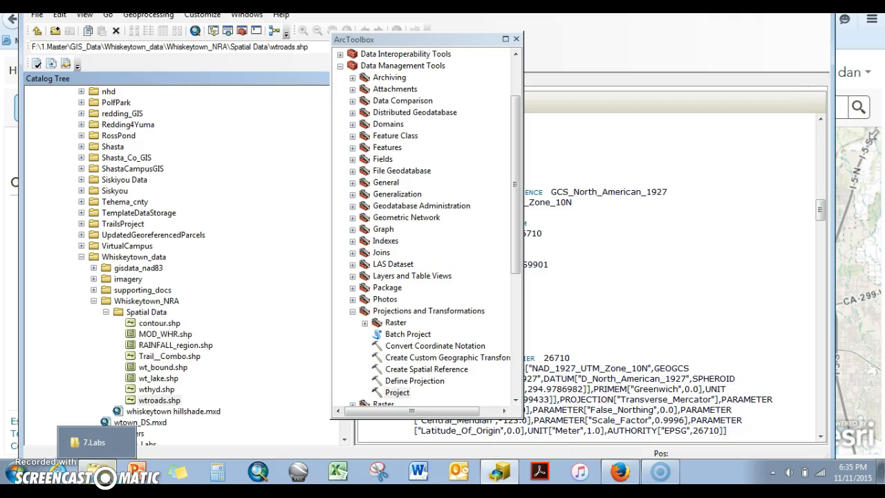
pyautogui.click(90, 443)
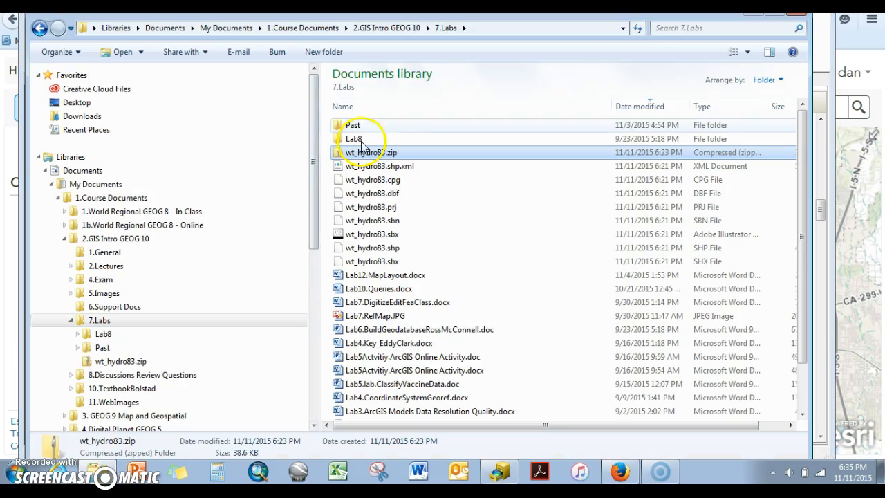
pyautogui.click(64, 238)
pyautogui.scroll(-5, 64, 243)
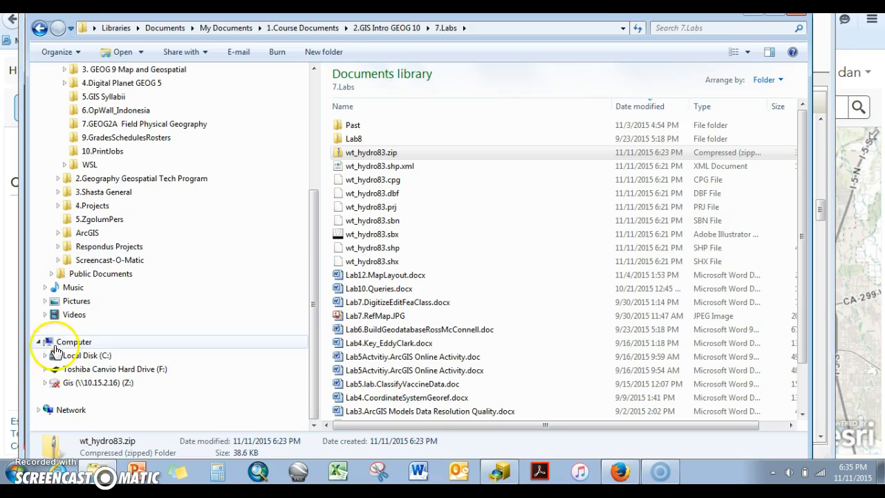
pyautogui.click(46, 368)
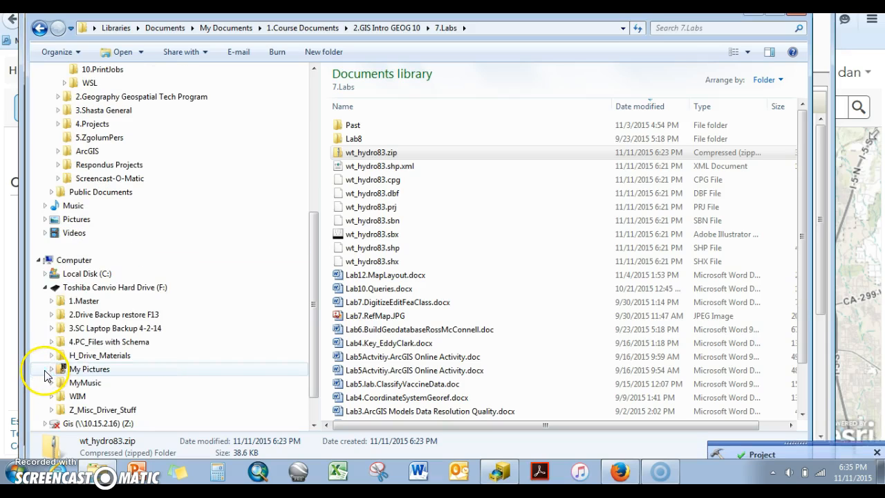
pyautogui.click(53, 302)
pyautogui.click(58, 302)
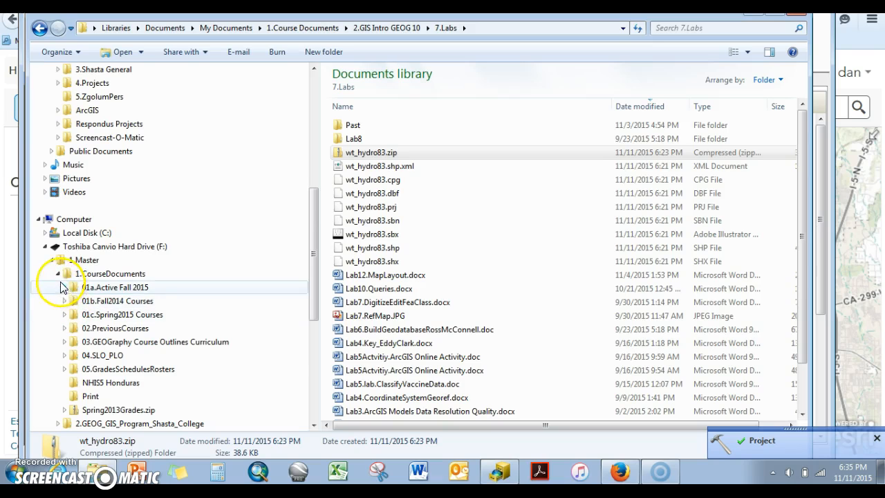
pyautogui.click(58, 274)
pyautogui.click(59, 302)
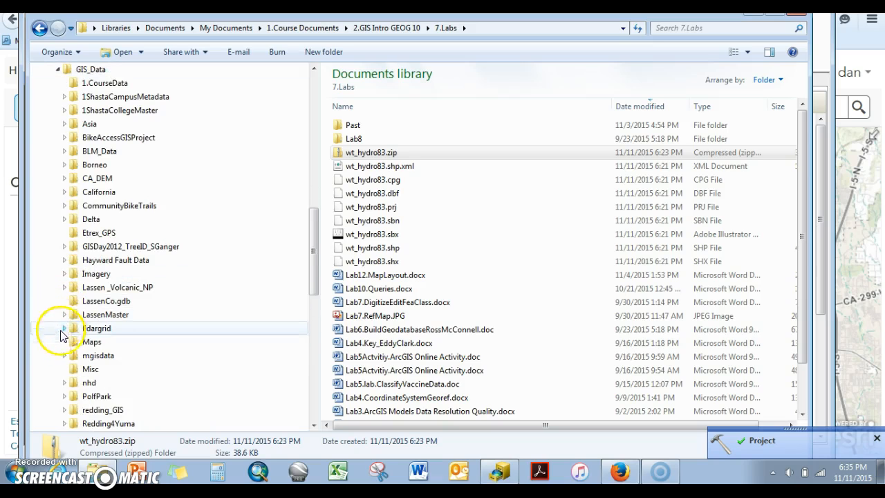
pyautogui.scroll(-6, 69, 352)
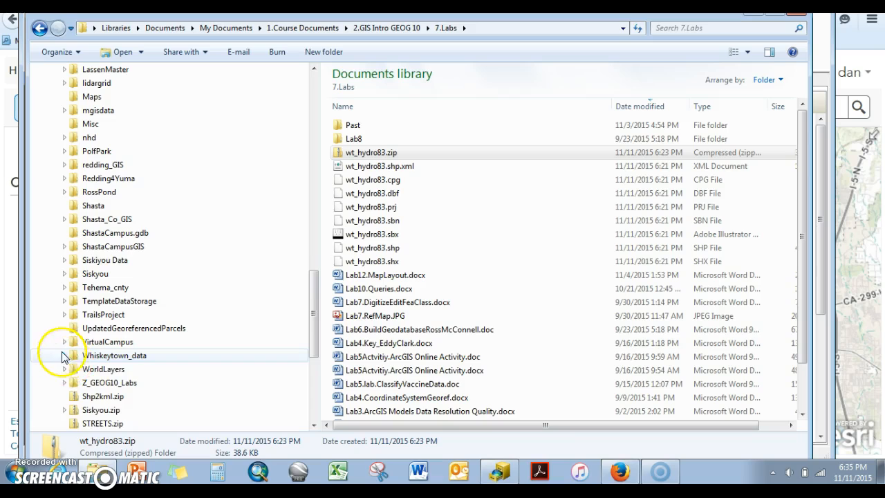
pyautogui.click(65, 355)
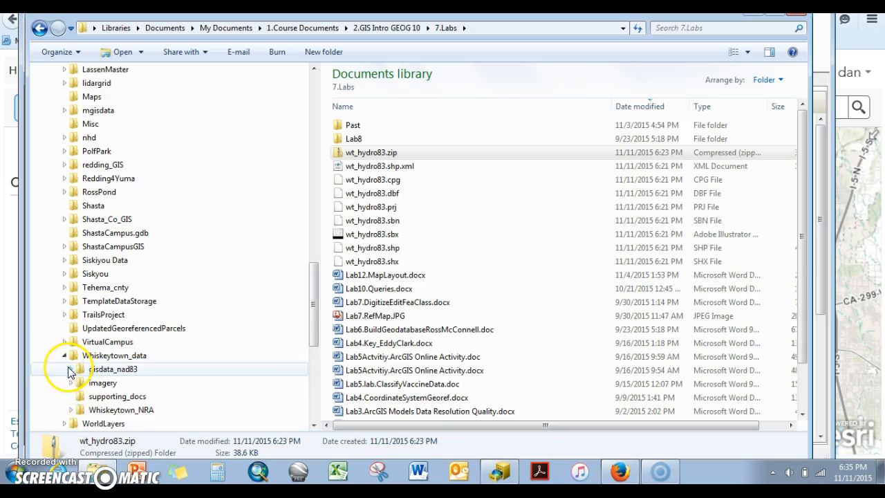
pyautogui.click(71, 410)
pyautogui.click(104, 397)
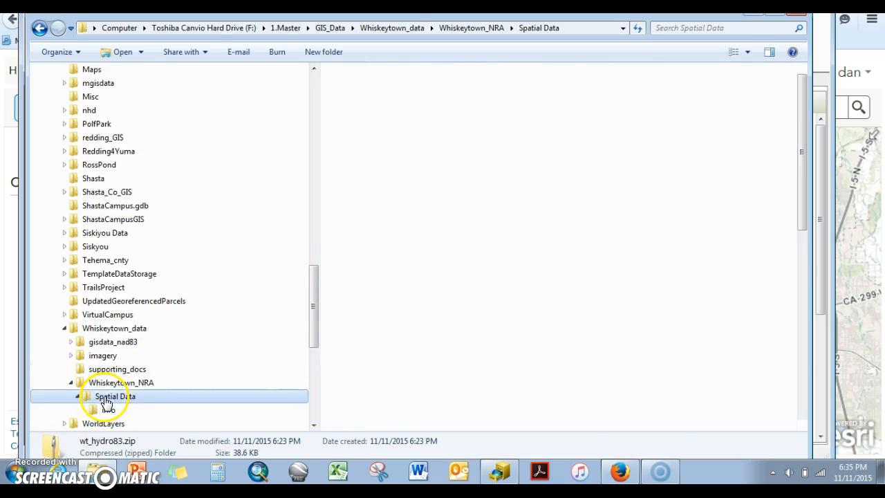
# Sort the files by modification date and compress all wtroads_Project files into wtroads_Project.zip.
pyautogui.click(523, 70)
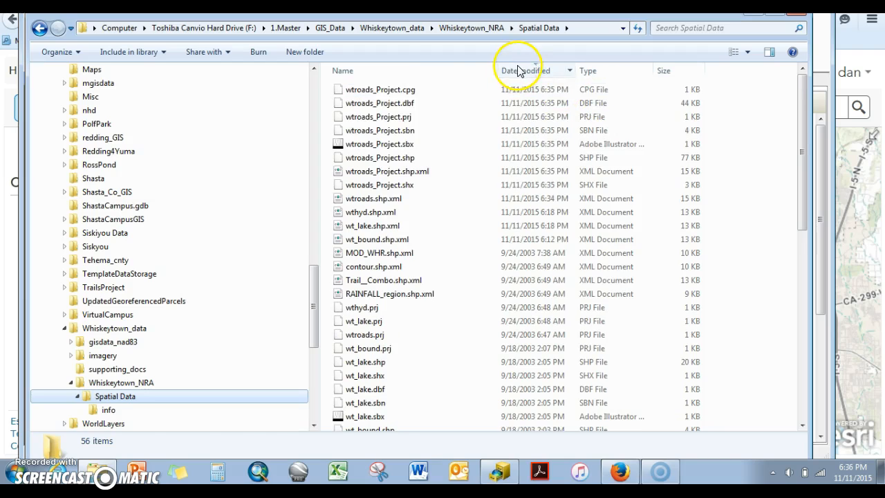
pyautogui.click(392, 90)
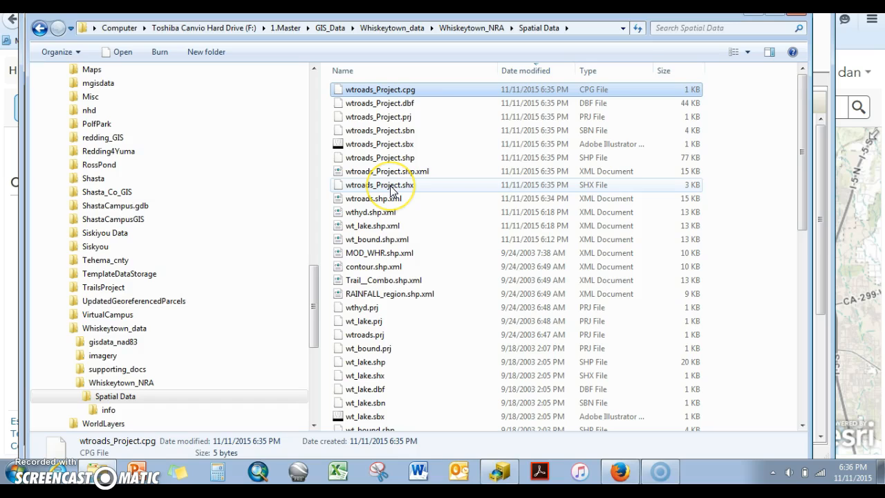
pyautogui.keyDown('shift'); pyautogui.click(391, 186); pyautogui.keyUp('shift')
pyautogui.rightClick(391, 186)
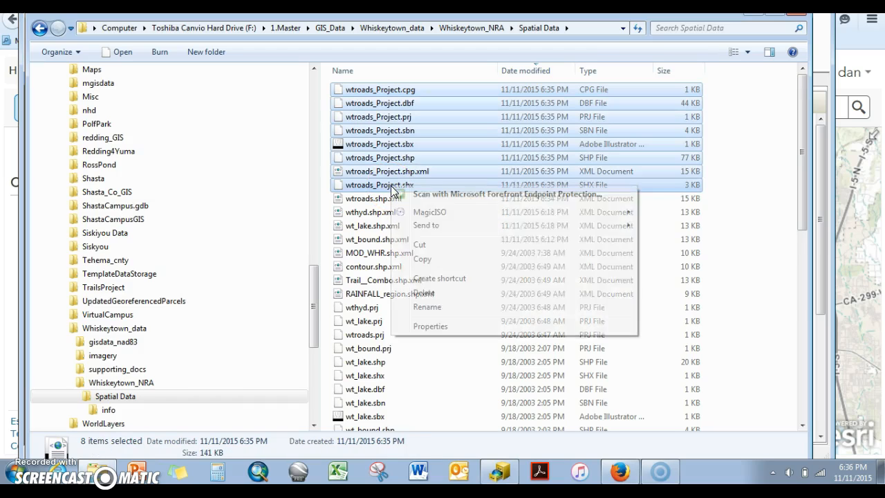
pyautogui.moveTo(470, 227)
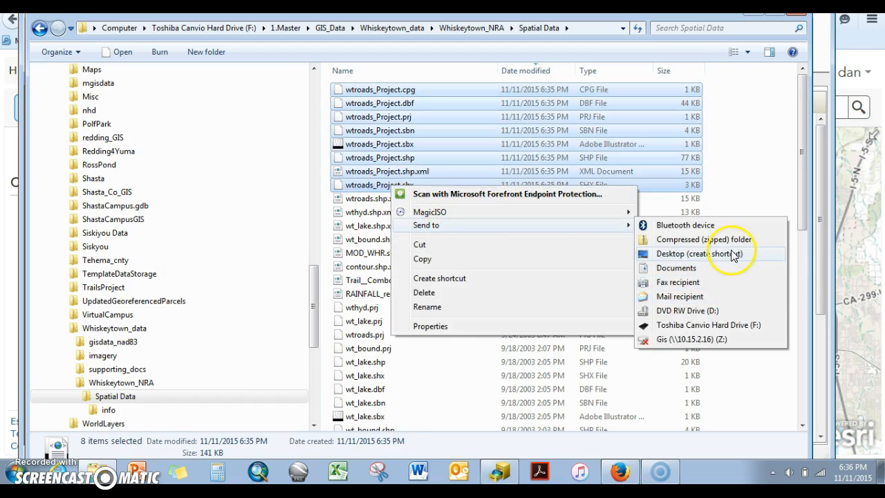
pyautogui.click(730, 242)
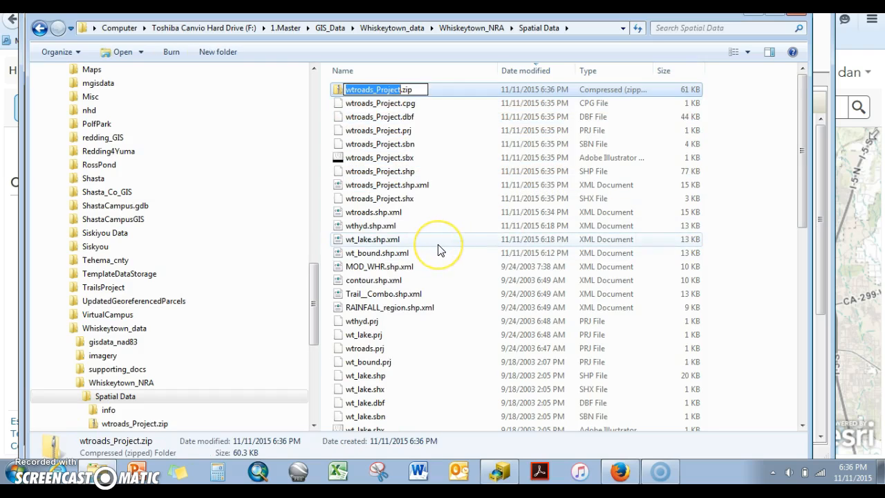
pyautogui.press('Return')
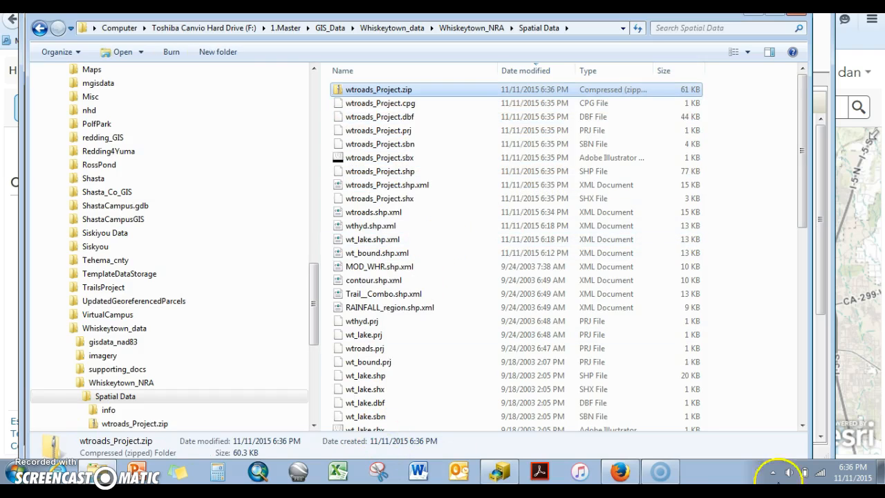
# Switch to the ArcGIS Online map in Firefox and start browsing for a layer file to add.
pyautogui.click(620, 470)
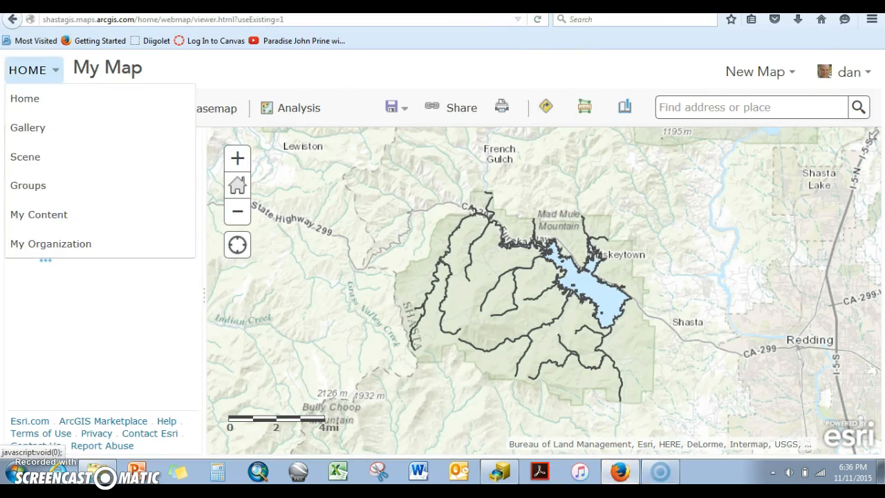
pyautogui.click(101, 108)
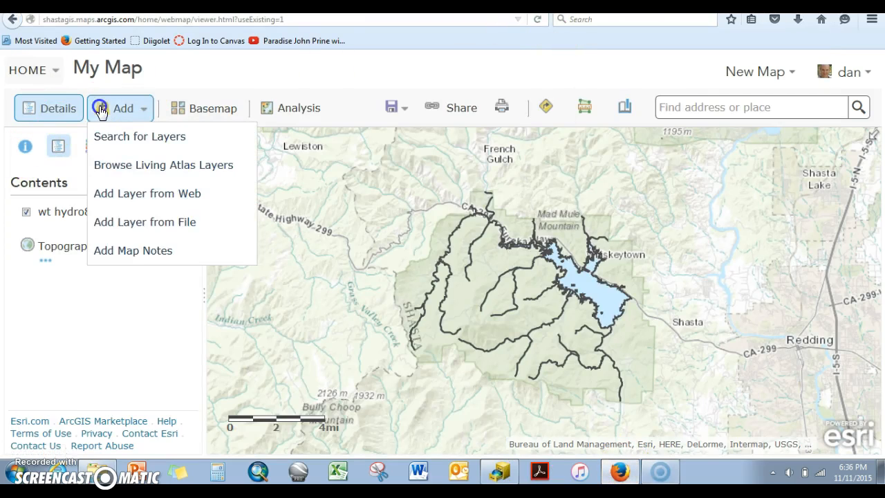
pyautogui.click(158, 222)
pyautogui.moveTo(272, 241); pyautogui.dragTo(280, 254)
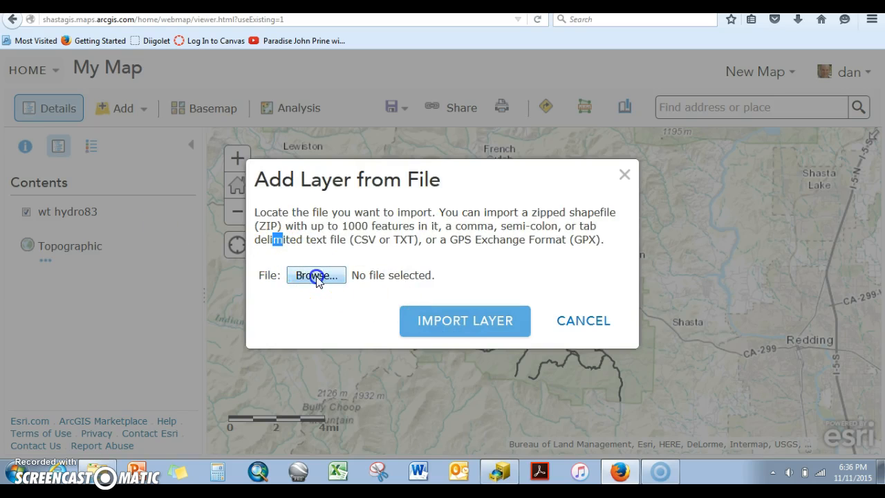
pyautogui.click(316, 276)
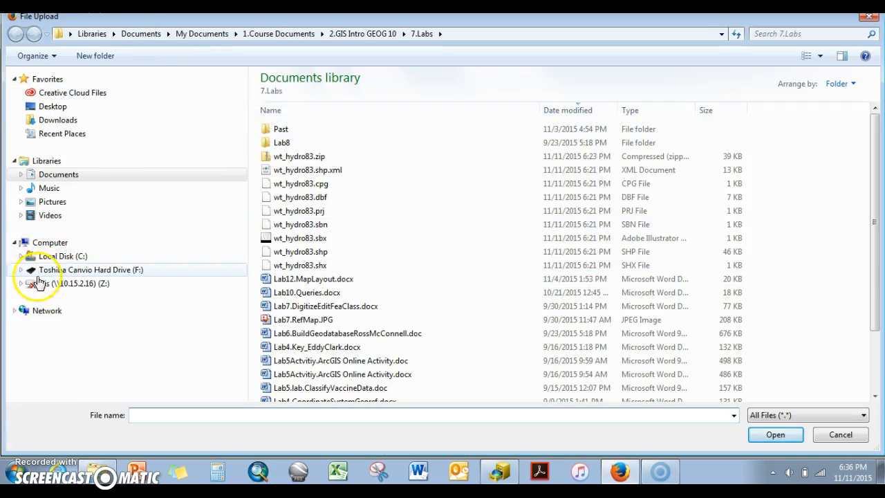
# Import wtroads_Project.zip from the Whiskeytown_NRA Spatial Data folder, generalizing features for web display, and leave the style settings.
pyautogui.click(21, 270)
pyautogui.click(27, 269)
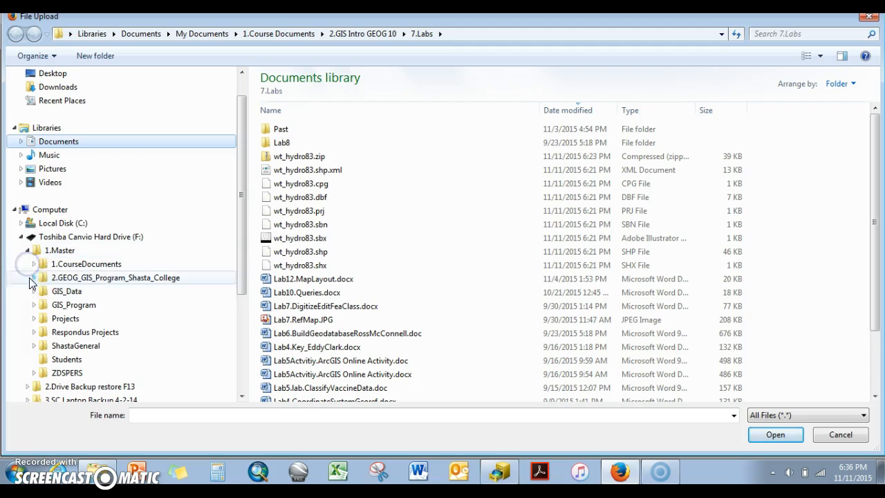
pyautogui.click(34, 291)
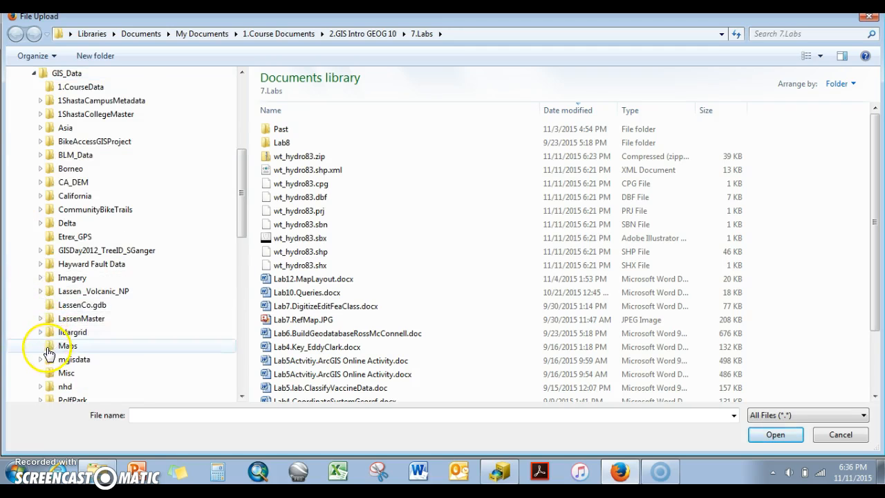
pyautogui.scroll(-6, 49, 353)
pyautogui.click(41, 359)
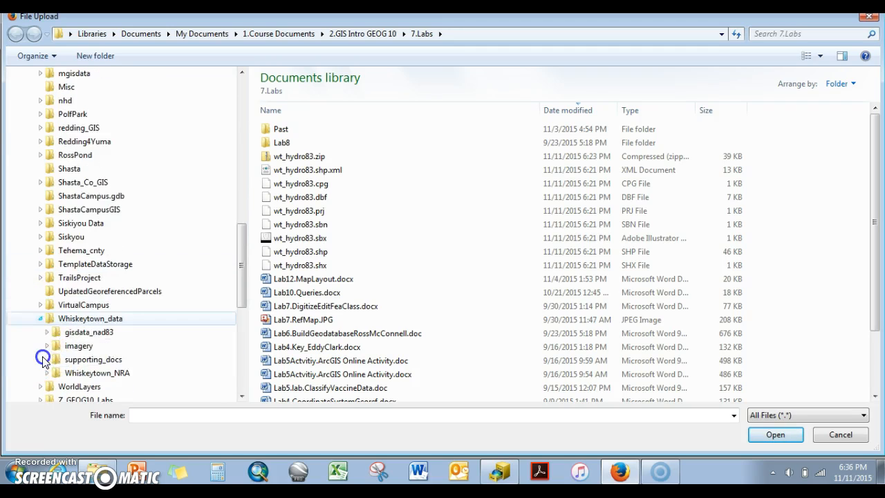
pyautogui.click(47, 331)
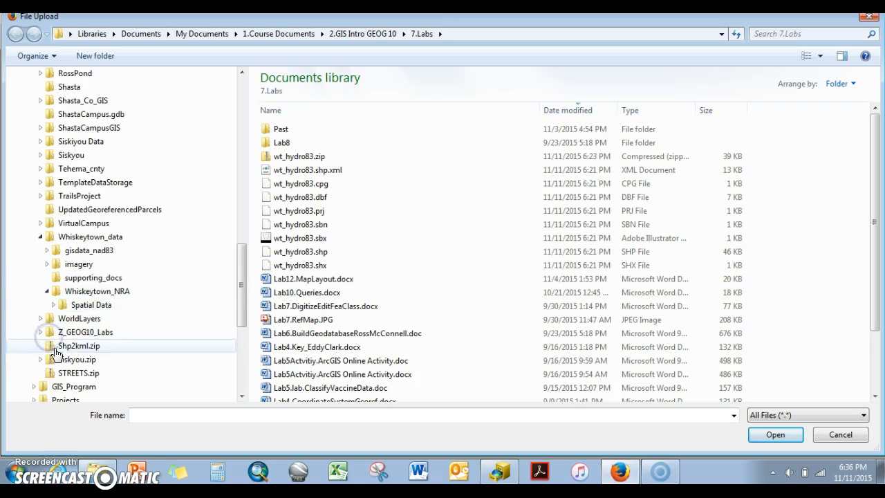
pyautogui.click(53, 305)
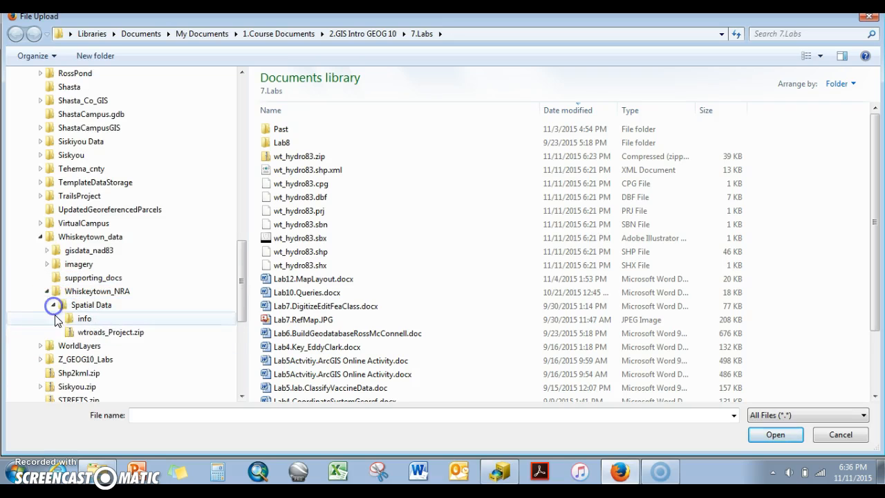
pyautogui.click(90, 333)
pyautogui.click(92, 305)
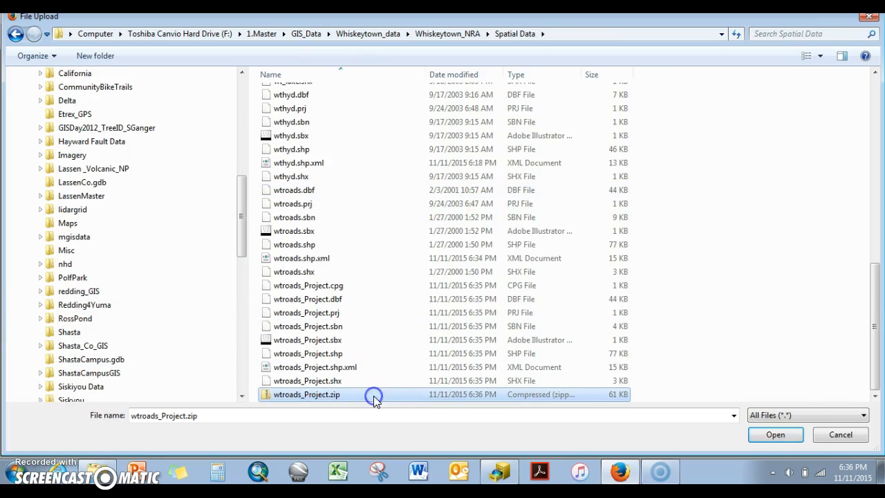
pyautogui.click(786, 434)
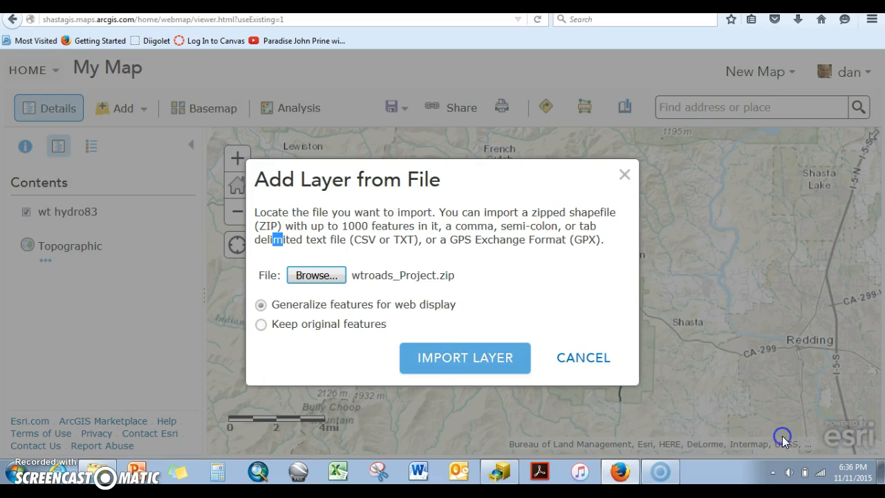
pyautogui.click(476, 357)
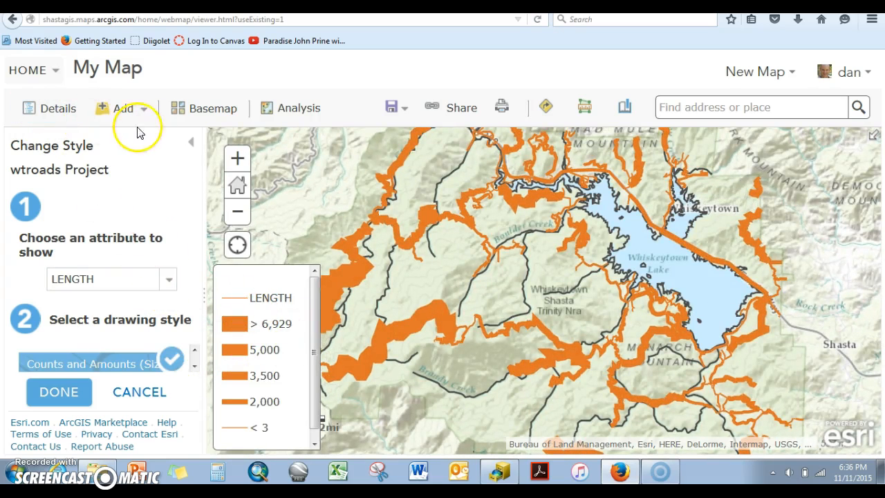
pyautogui.click(193, 146)
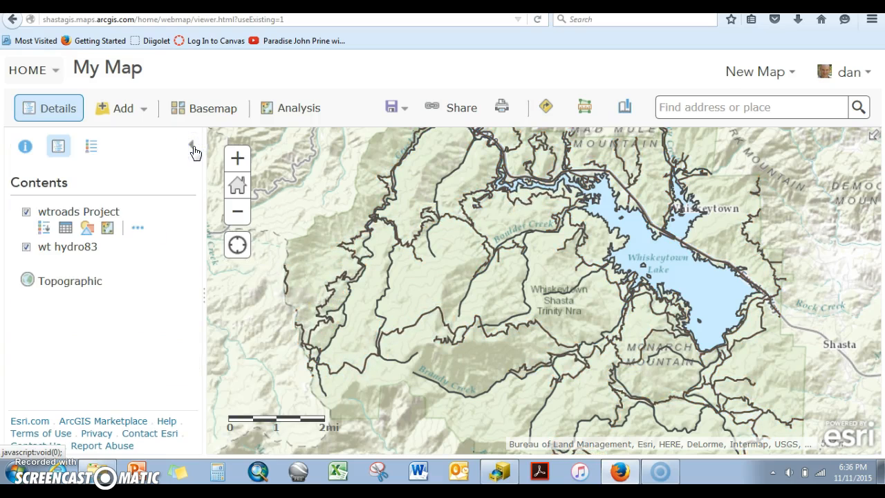
# Open the single-symbol location style options of the wtroads Project layer and pick red #E60000 for its line symbol.
pyautogui.click(84, 232)
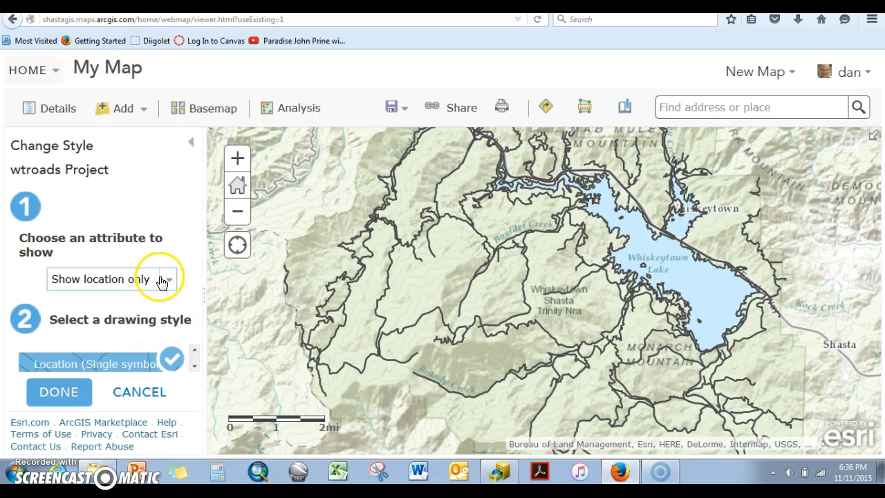
pyautogui.click(110, 365)
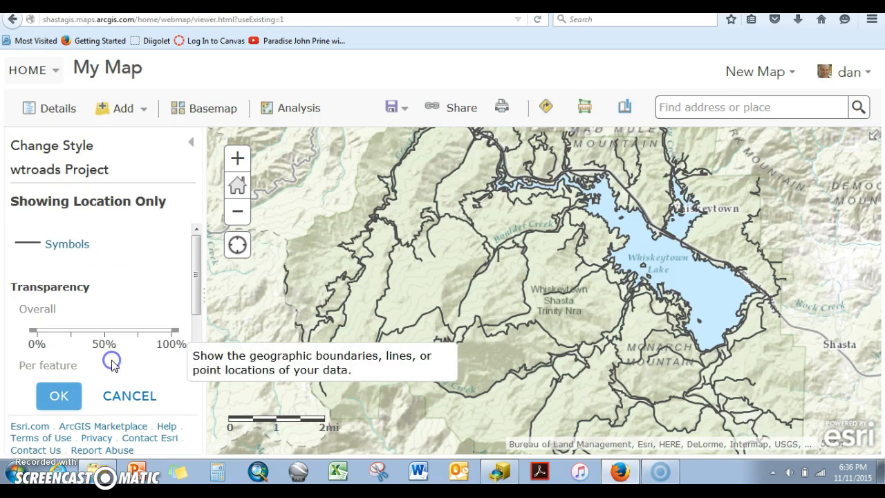
pyautogui.moveTo(196, 269); pyautogui.dragTo(192, 356)
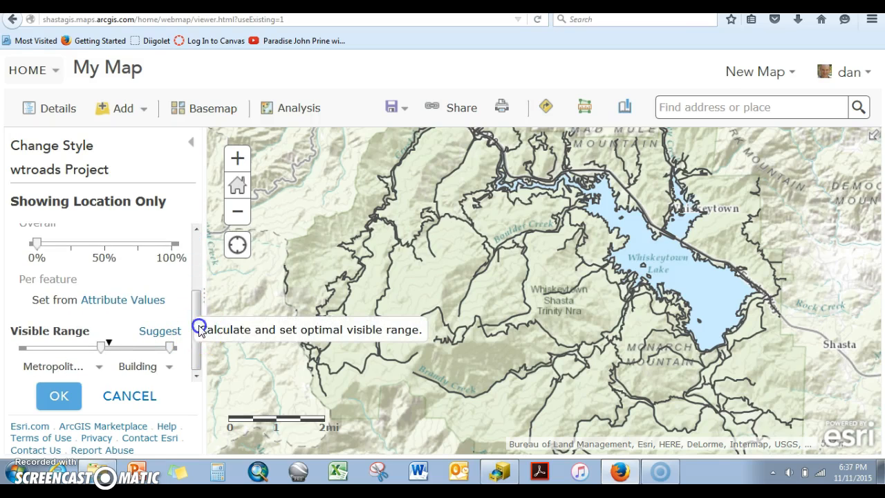
pyautogui.moveTo(200, 294); pyautogui.dragTo(197, 233)
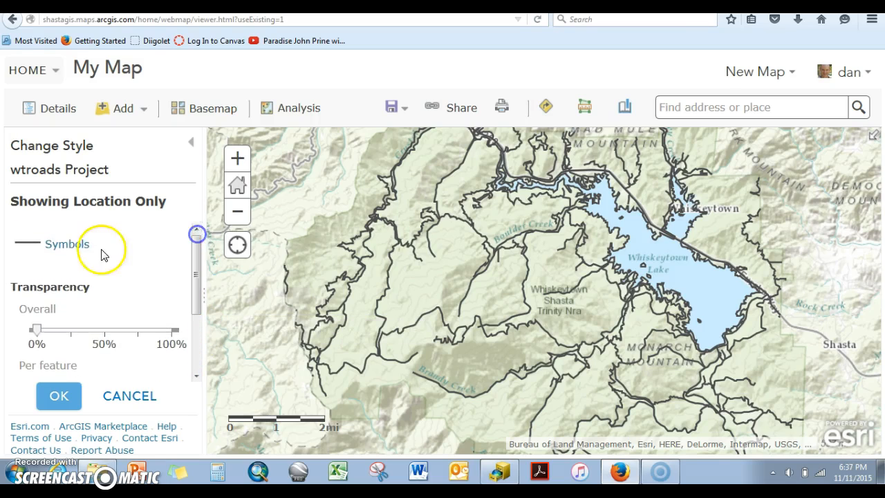
pyautogui.click(28, 242)
pyautogui.click(269, 238)
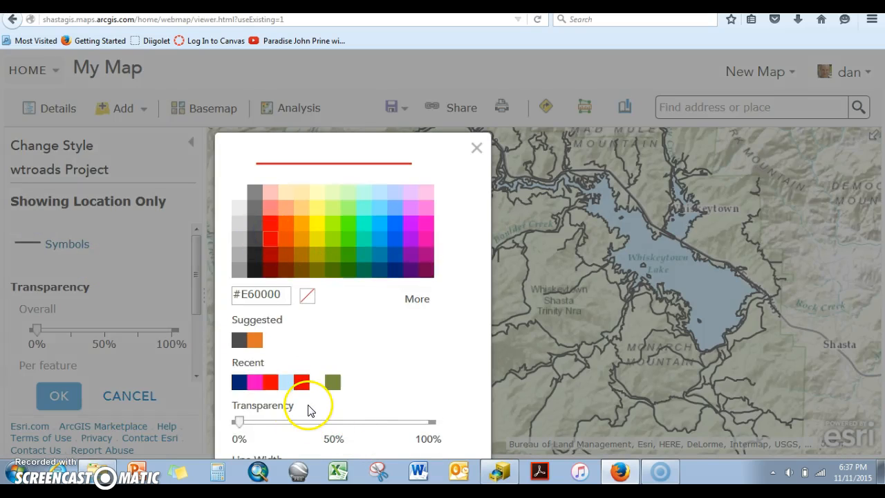